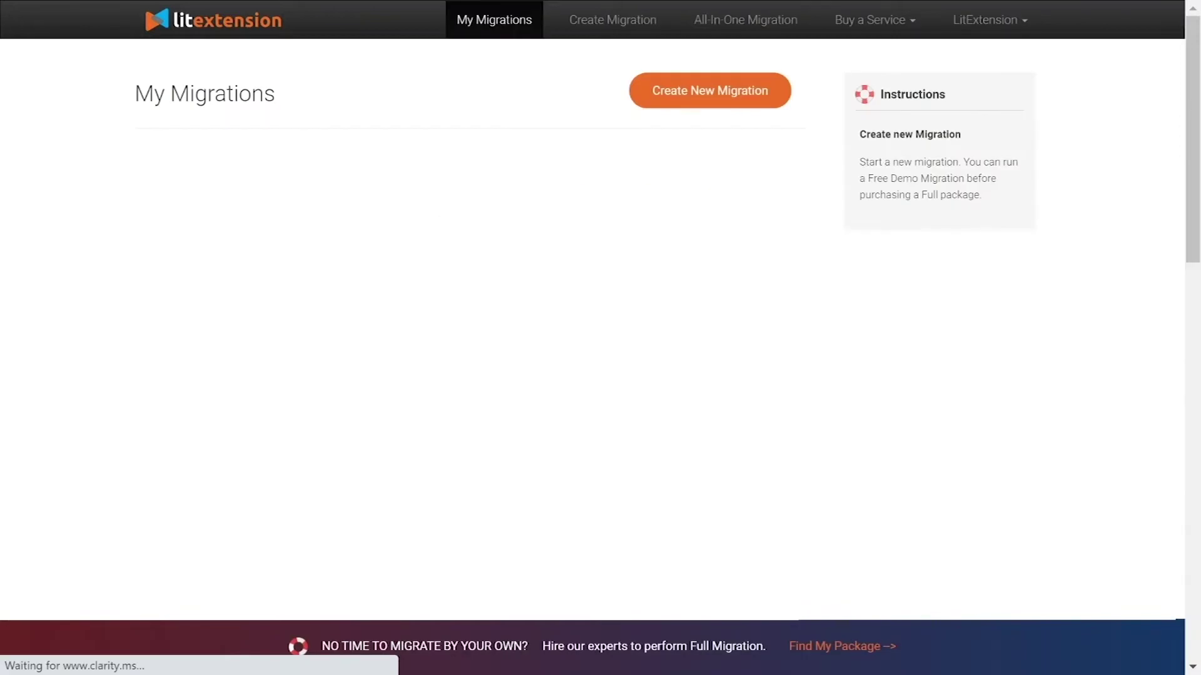
Step: Start a new migration with Weebly as the source cart
click(683, 101)
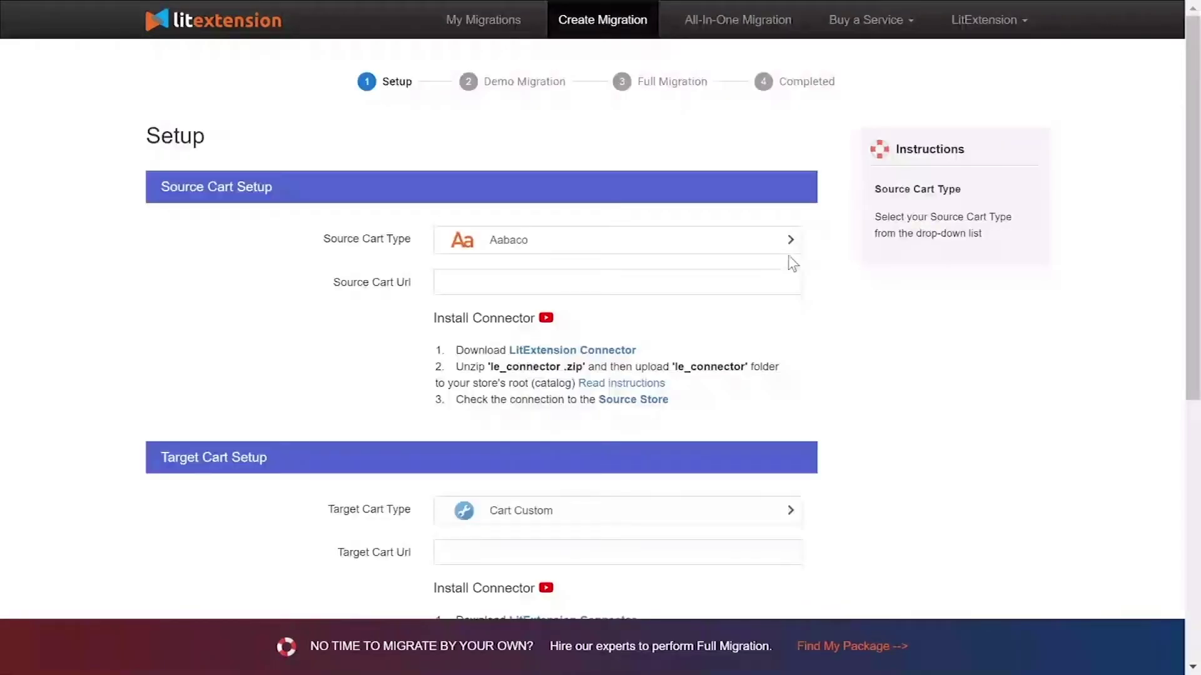
click(724, 248)
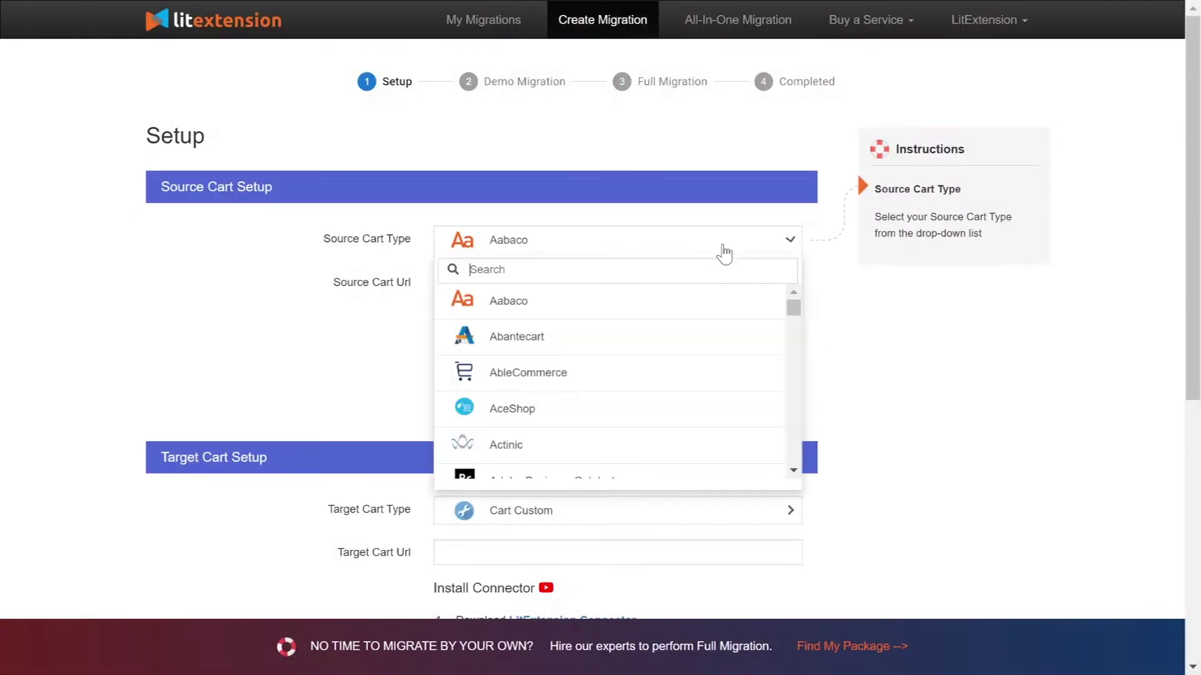
text(wee)
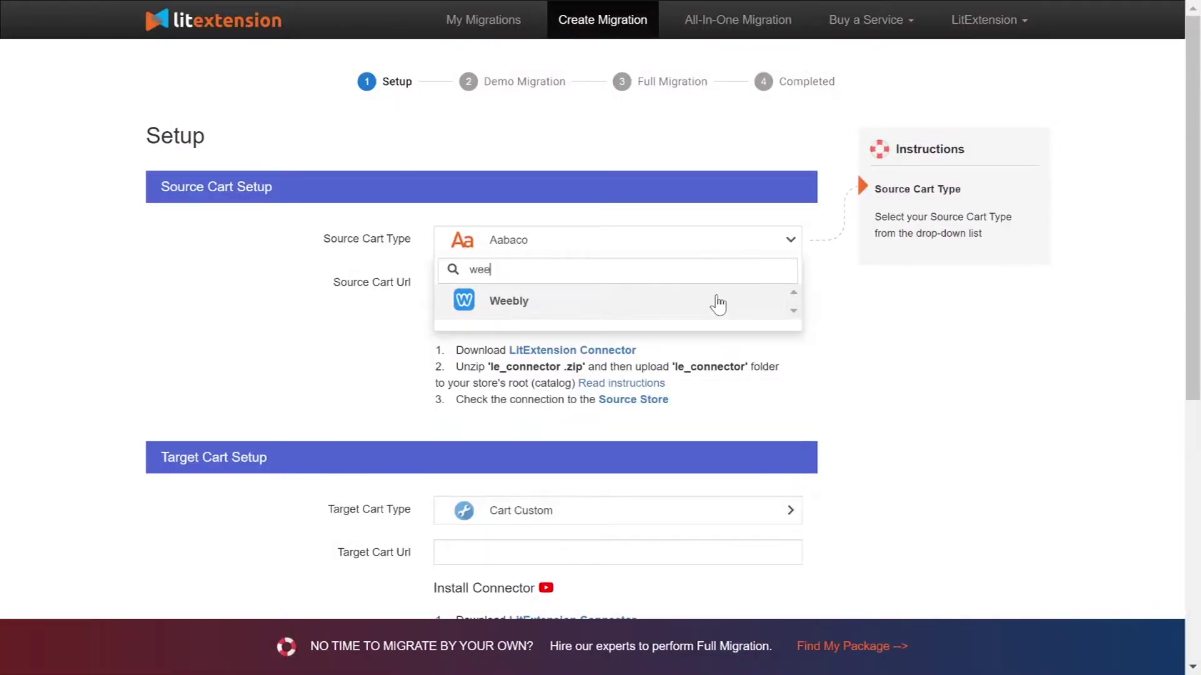
click(716, 302)
Step: Enter the Weebly source store URL, login email and password
key(Tab)
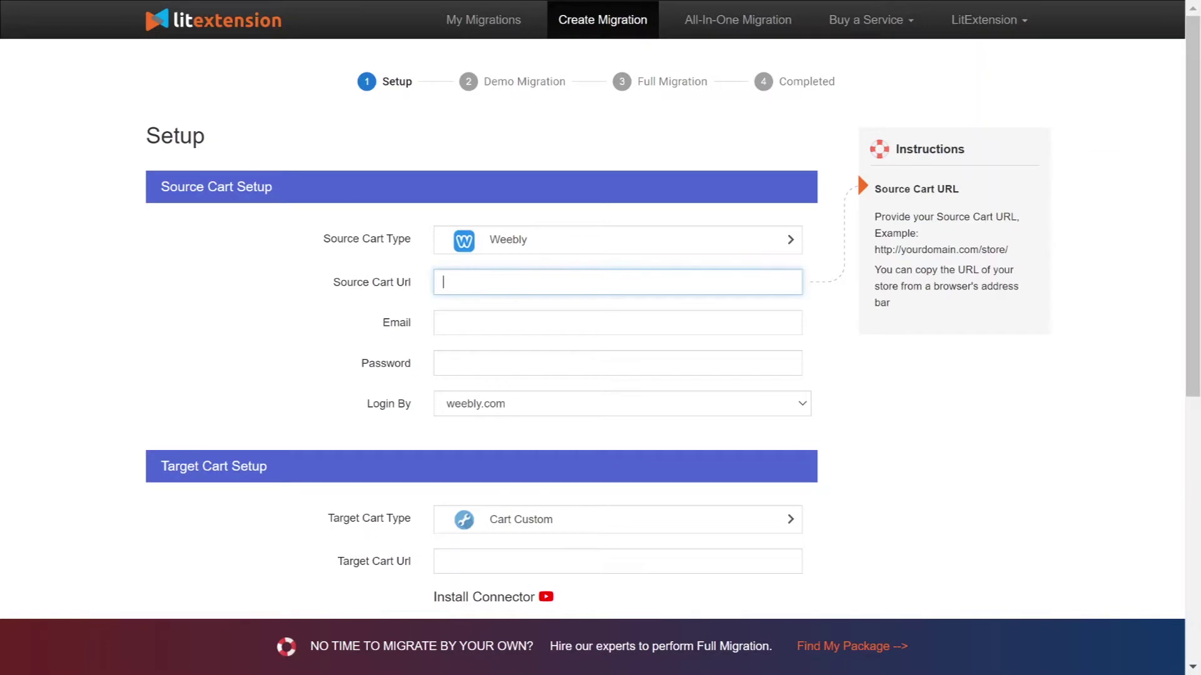
text(http://45.56.66.224/your_source_cart)
key(Tab)
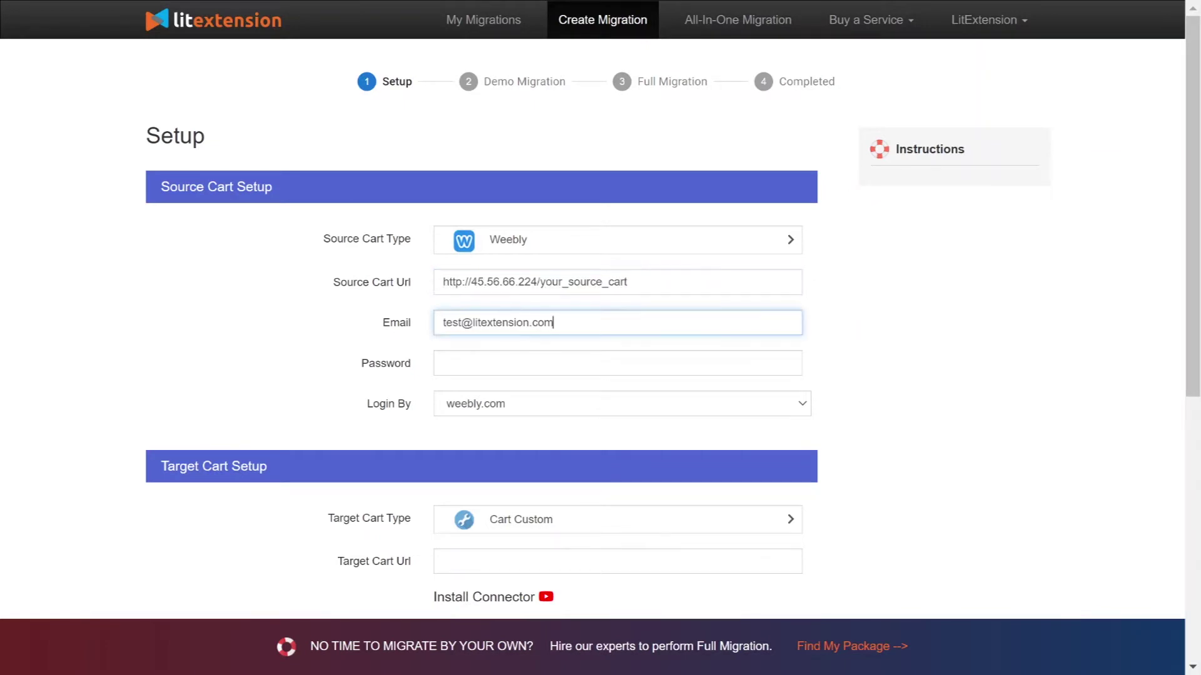
key(Tab)
click(276, 370)
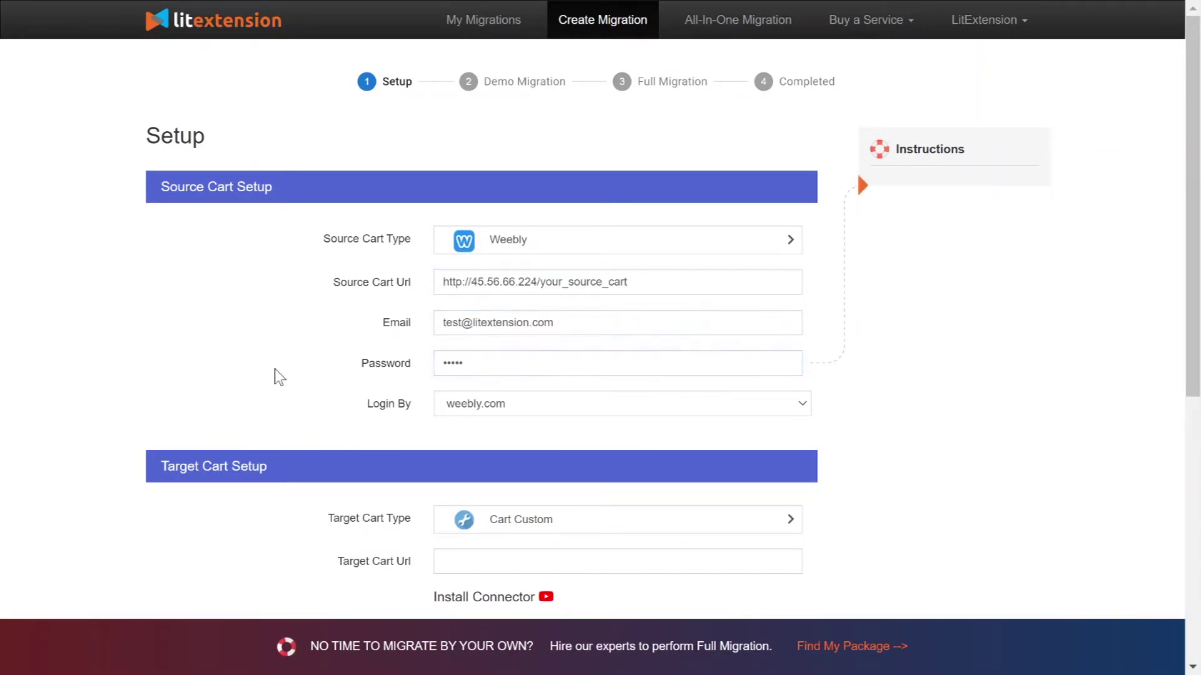
scroll(275, 370, down, 3)
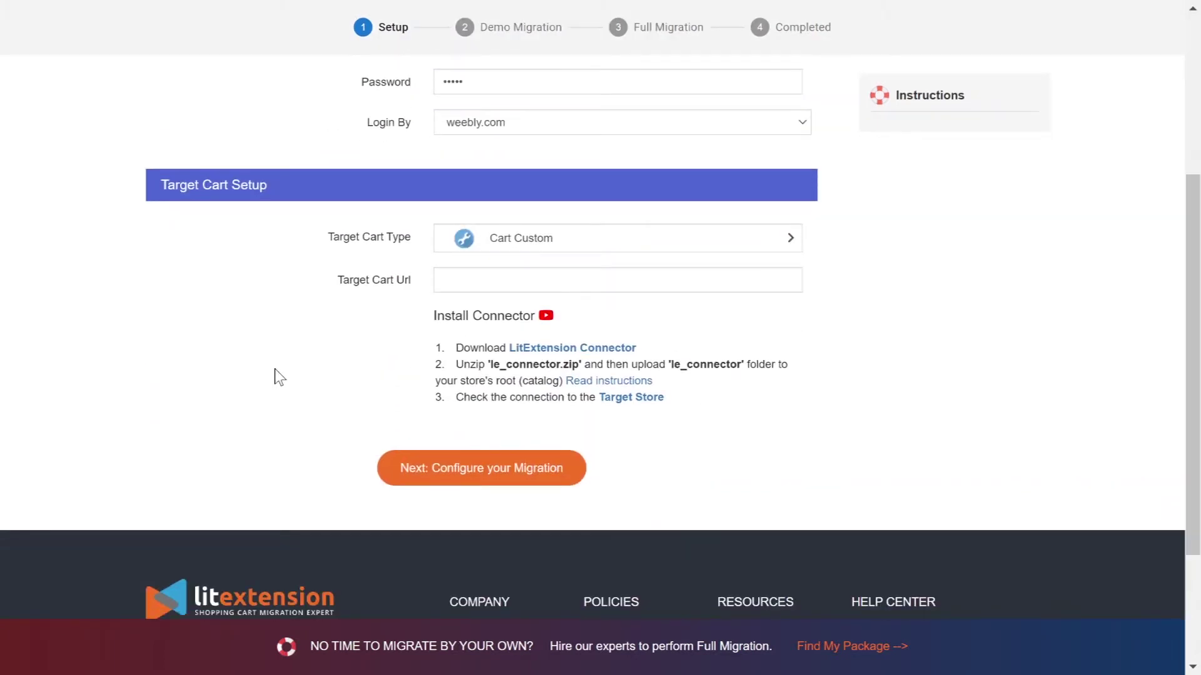
Step: Choose Shopify as the target cart and play the Shopify API video guide
click(511, 242)
text(shopify)
key(Return)
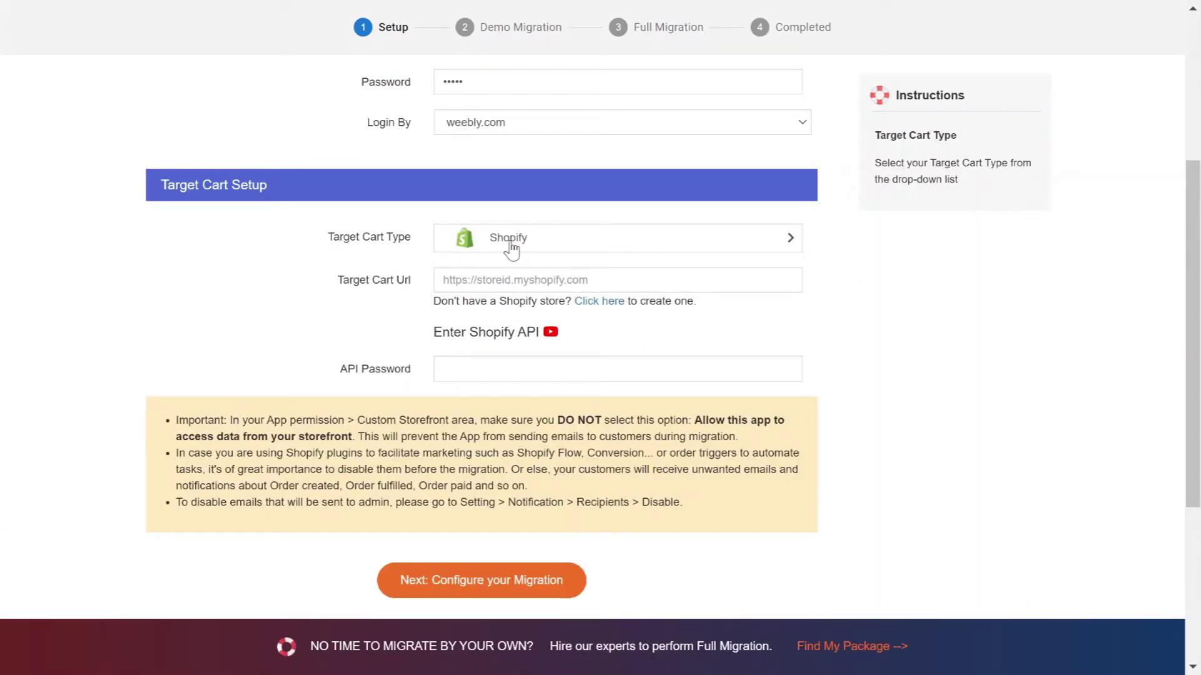
click(551, 332)
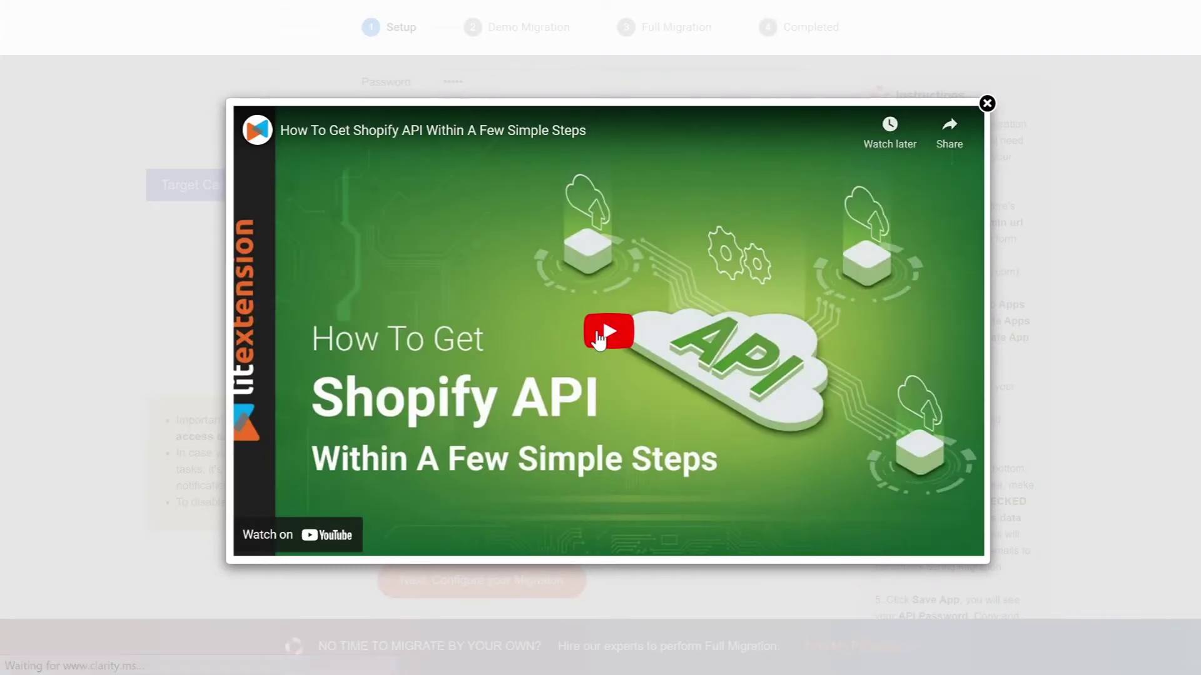
click(597, 333)
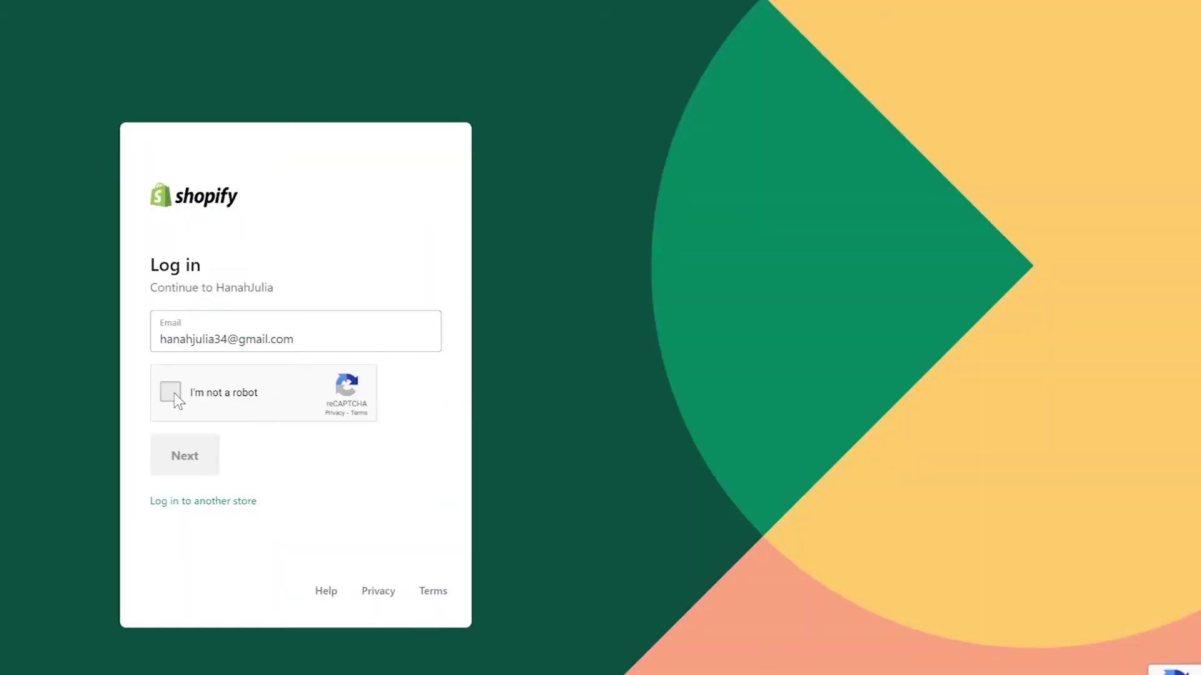
click(209, 469)
click(207, 433)
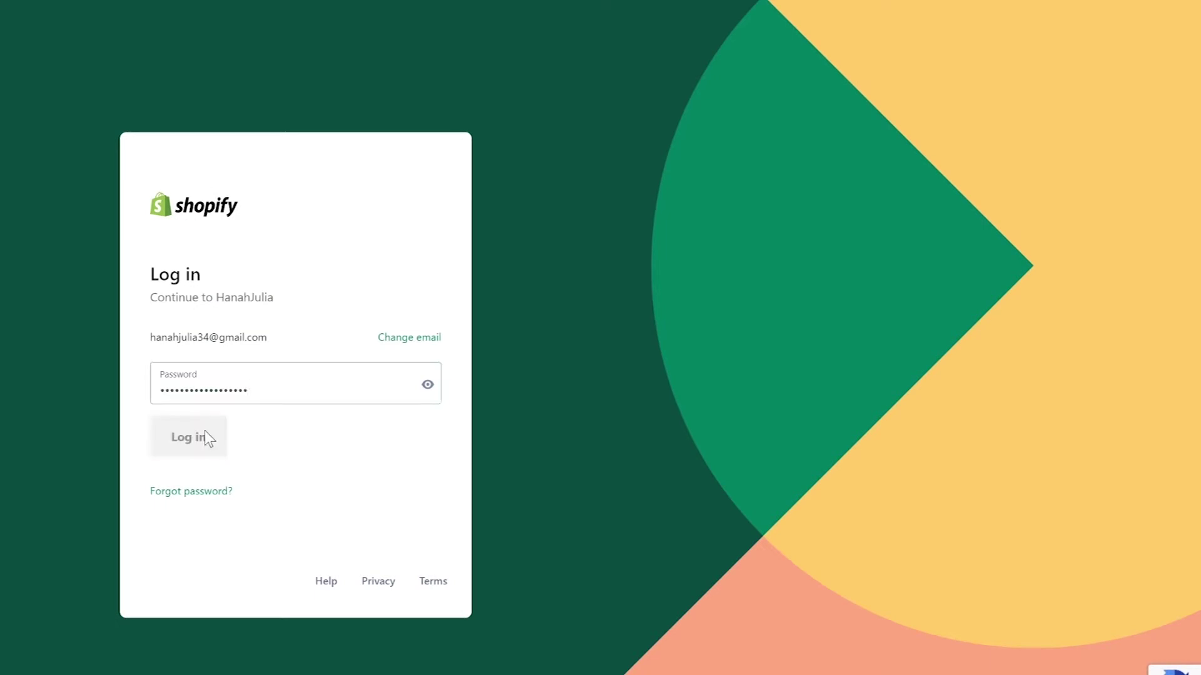
click(37, 297)
scroll(685, 68, down, 3)
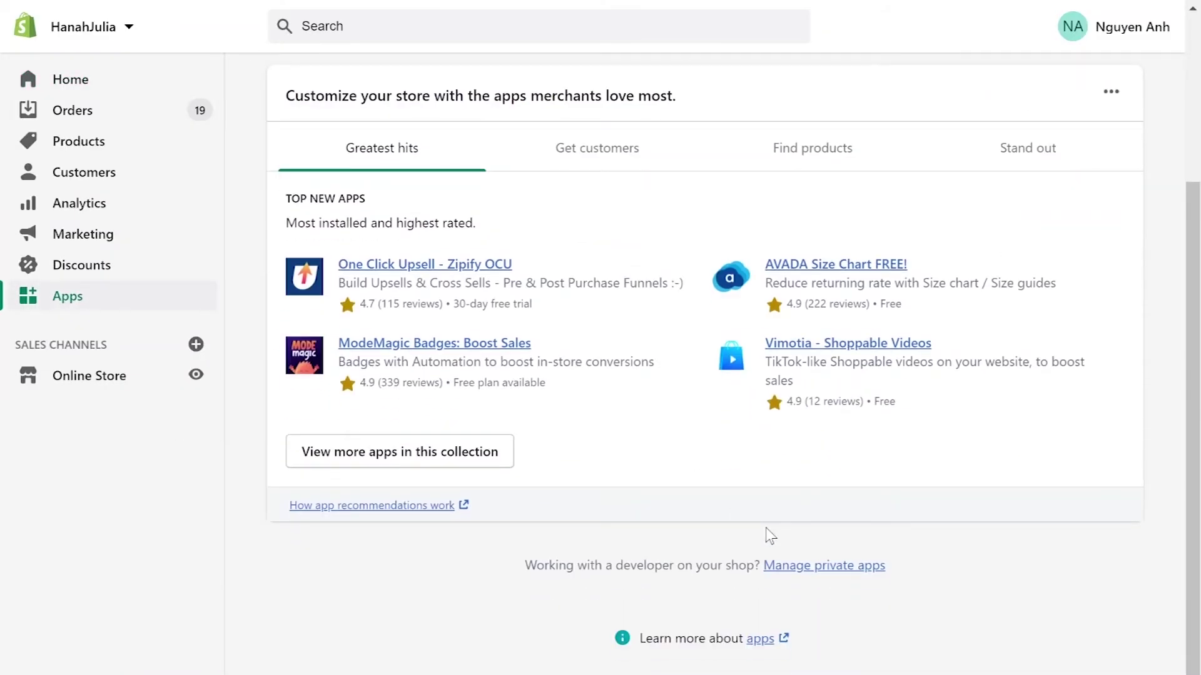
click(824, 565)
text(LitExtension)
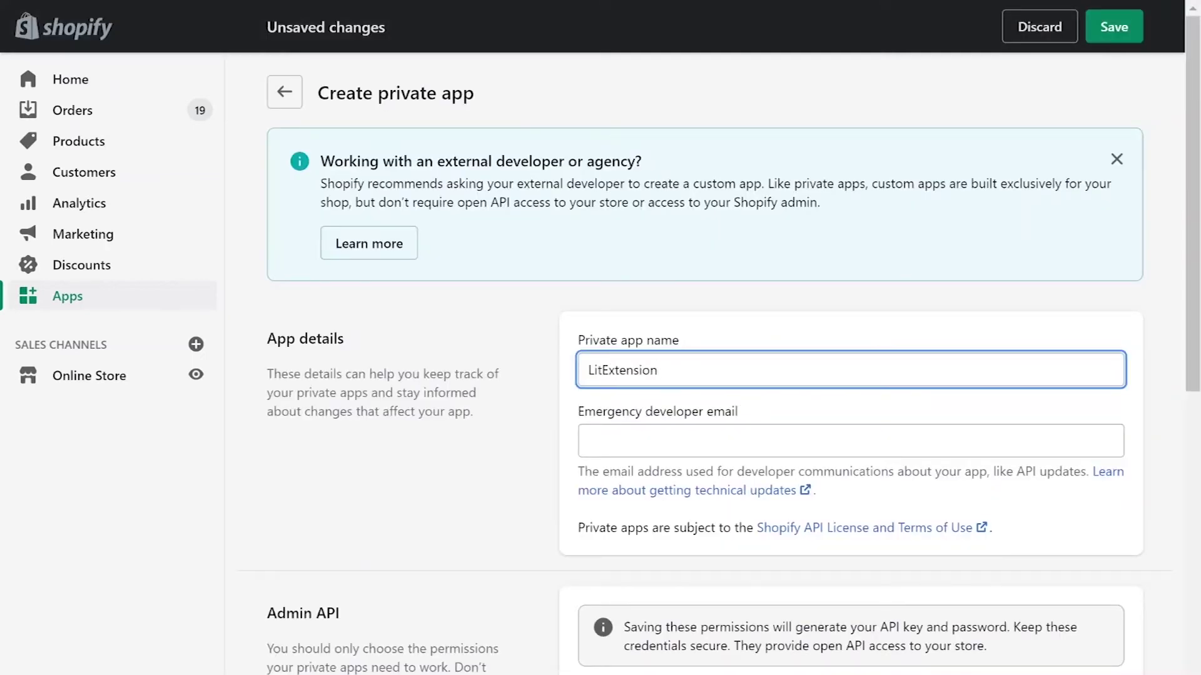
key(Tab)
text(te)
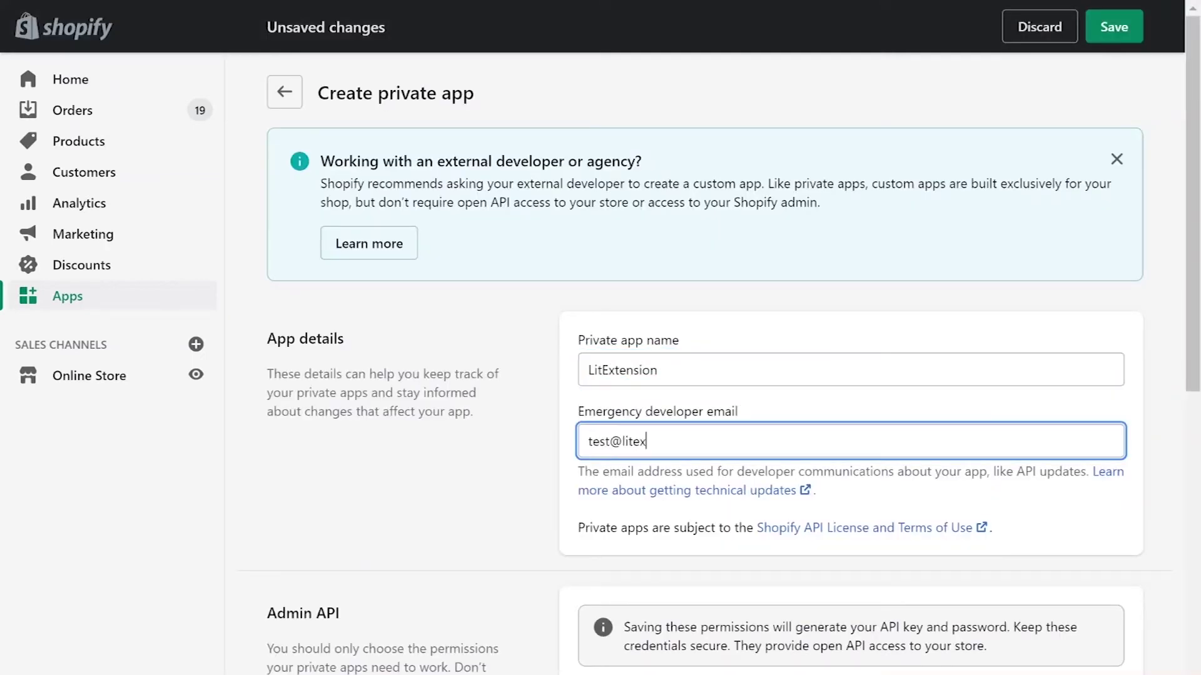
scroll(778, 504, down, 3)
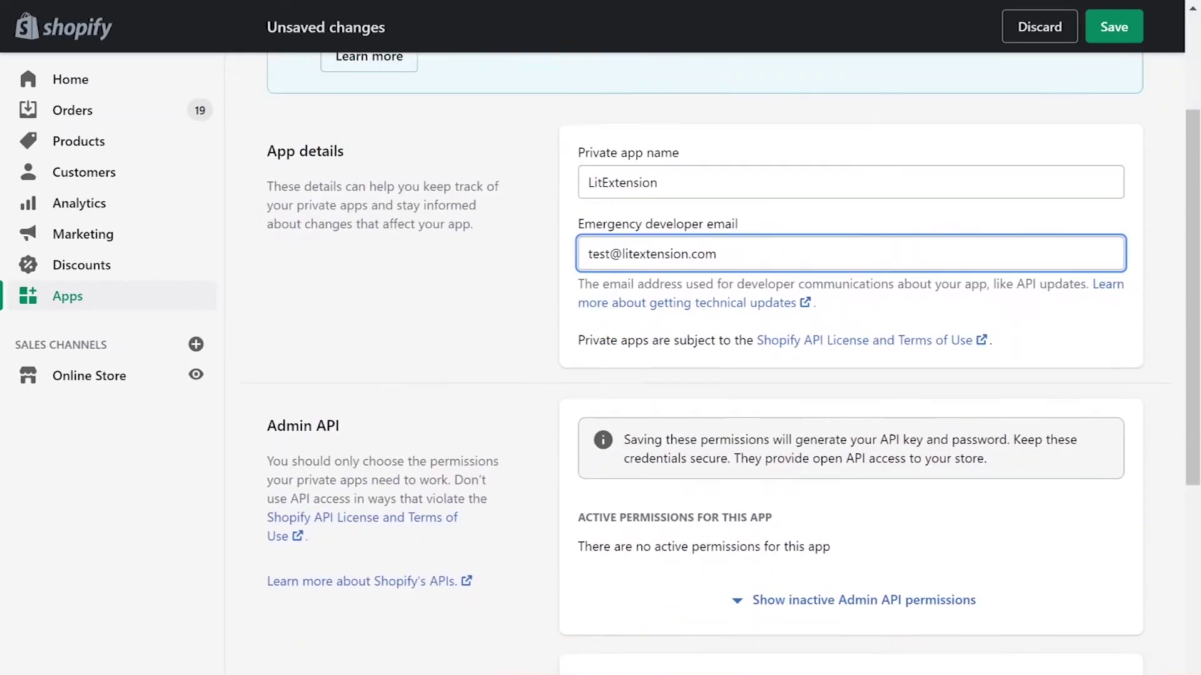
scroll(778, 503, down, 2)
Step: Grant Admin API access from Analytics through Locations, such as customers, discounts and inventory
click(798, 505)
click(1049, 533)
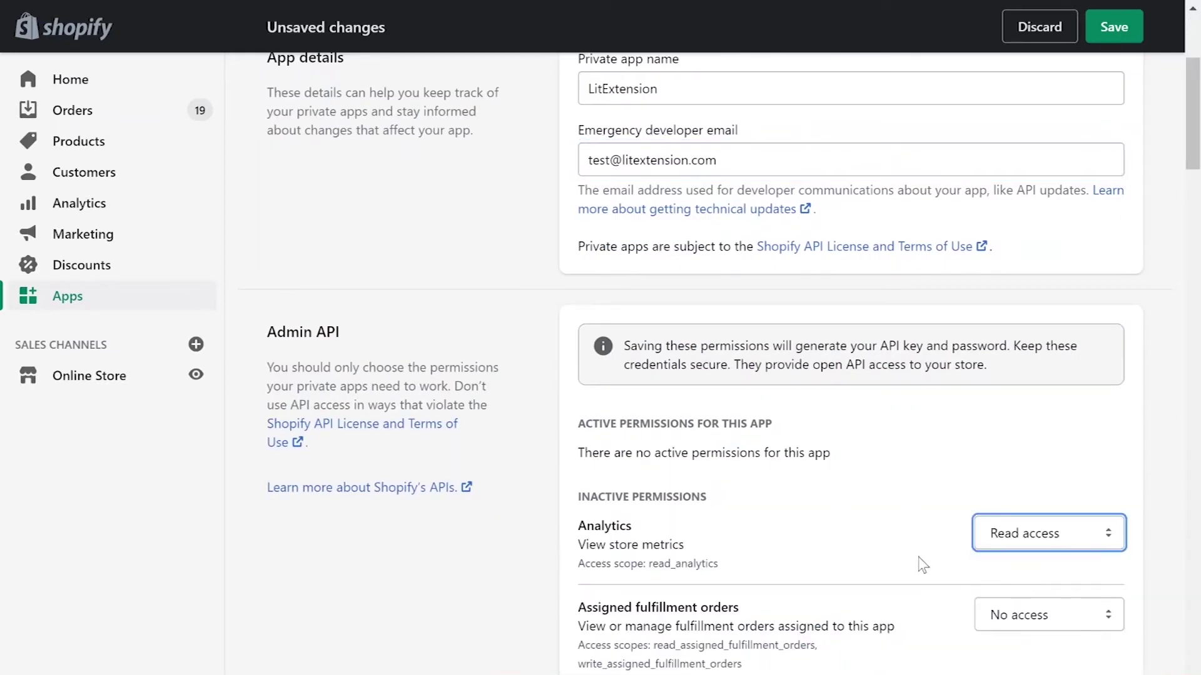
scroll(919, 560, down, 4)
click(1049, 239)
click(1032, 301)
click(1049, 341)
click(1050, 514)
scroll(901, 456, down, 5)
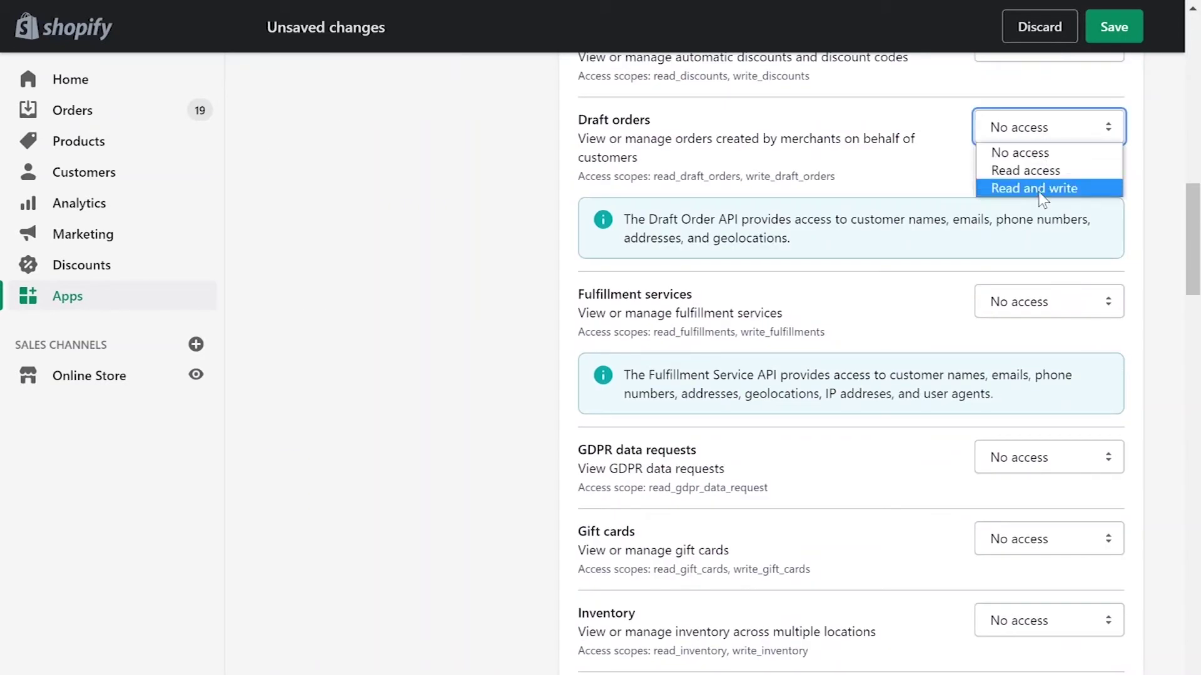
click(1008, 190)
click(1032, 362)
click(1032, 499)
click(1040, 601)
scroll(1056, 560, down, 5)
click(1032, 212)
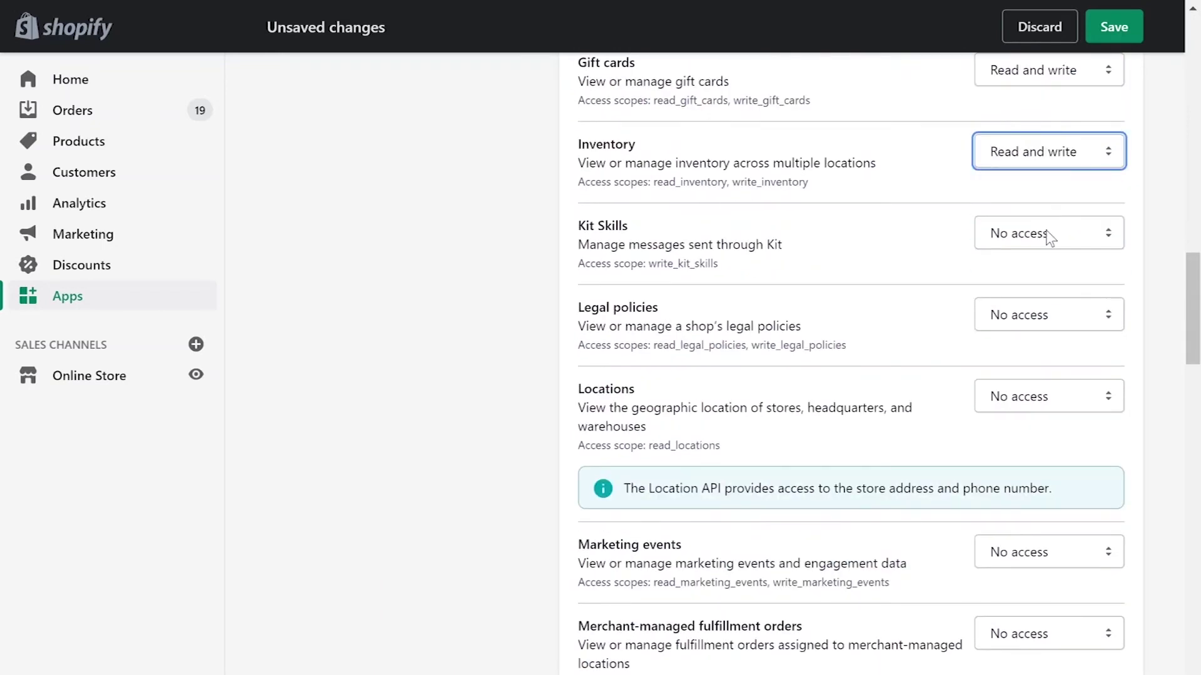
click(1032, 294)
click(1032, 375)
click(1026, 439)
scroll(1050, 445, down, 4)
Step: Grant Admin API access from Marketing events through Script tags, including orders and products
click(1049, 177)
click(1034, 237)
click(1032, 320)
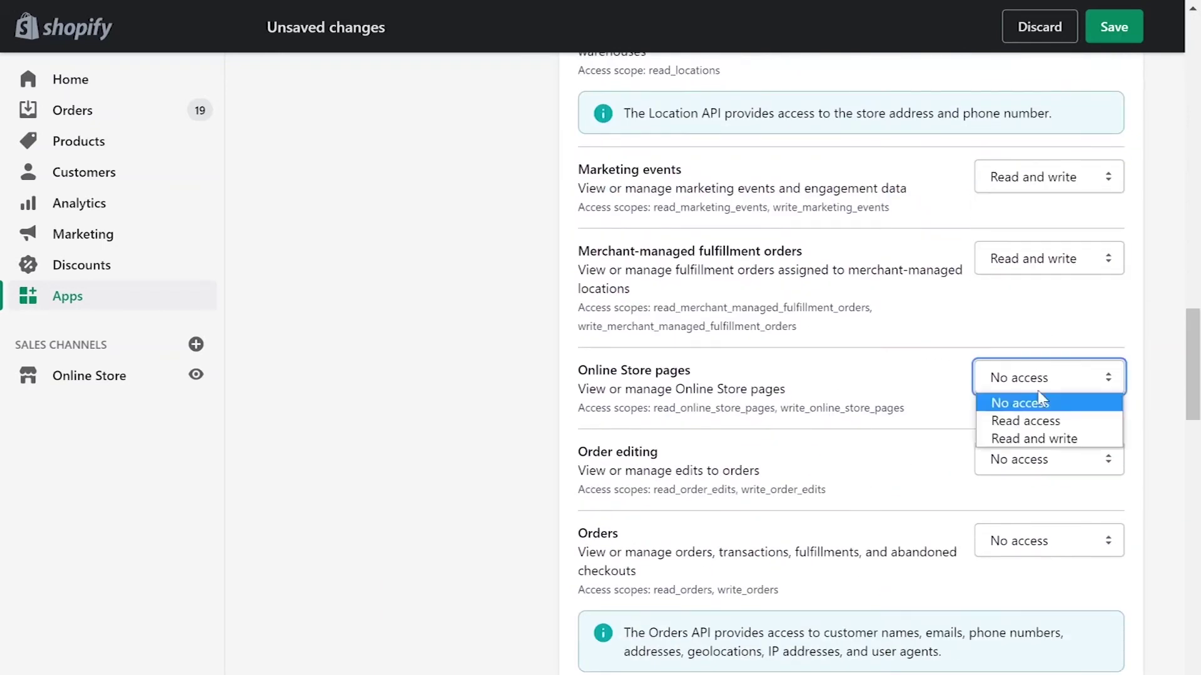
click(1032, 438)
click(1033, 520)
click(1032, 600)
scroll(1039, 610, down, 5)
scroll(1040, 609, down, 2)
click(1033, 153)
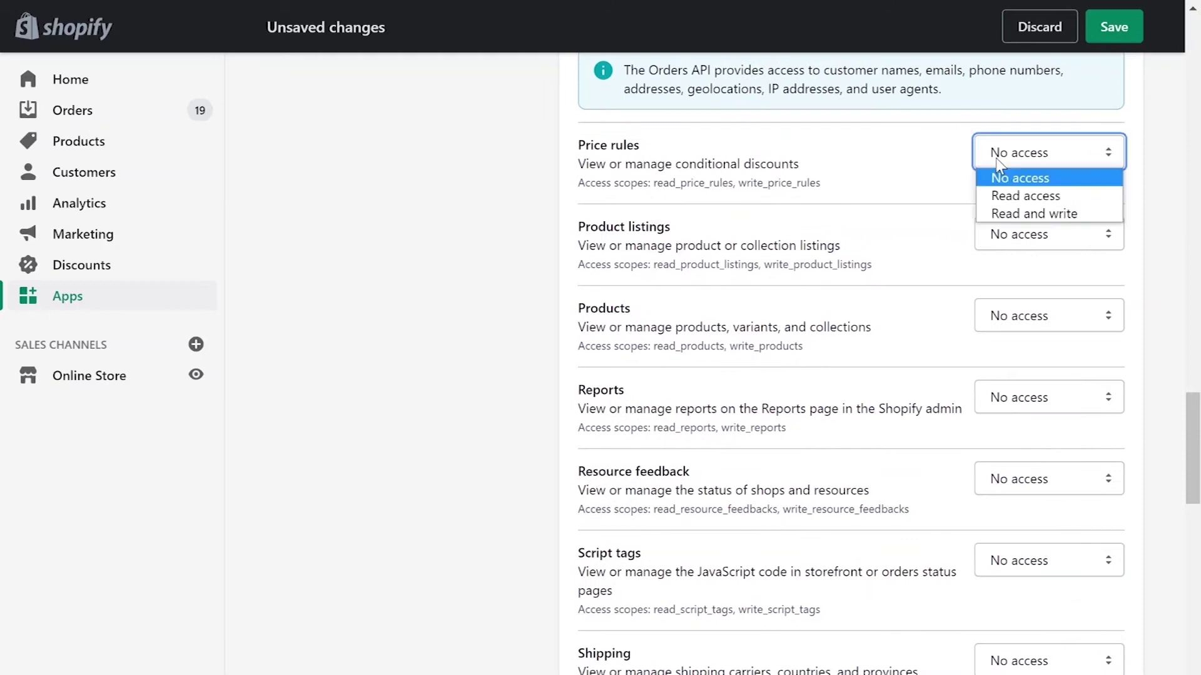
click(1032, 234)
click(1032, 315)
click(1032, 397)
click(1048, 478)
click(1050, 551)
scroll(1061, 578, down, 5)
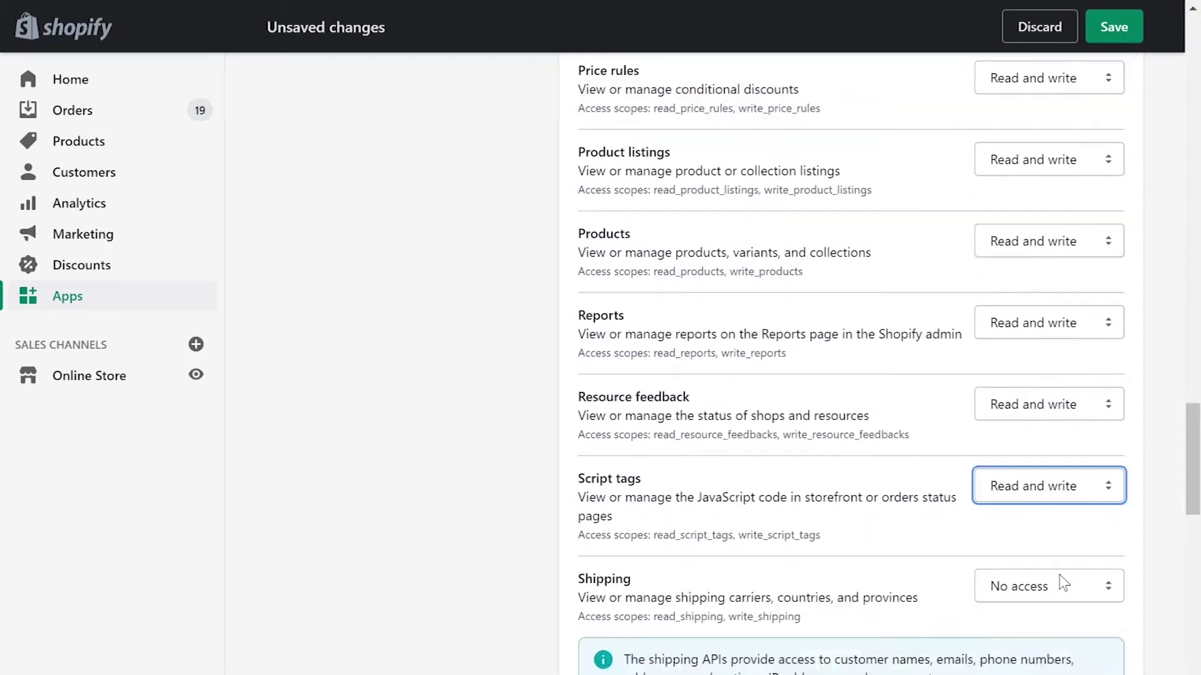
Step: Grant access from Shipping through Translations, including Shopify Payments read, then save and create the app
click(1049, 192)
click(1049, 347)
click(1032, 429)
click(1049, 511)
click(1052, 555)
click(1032, 591)
click(1032, 635)
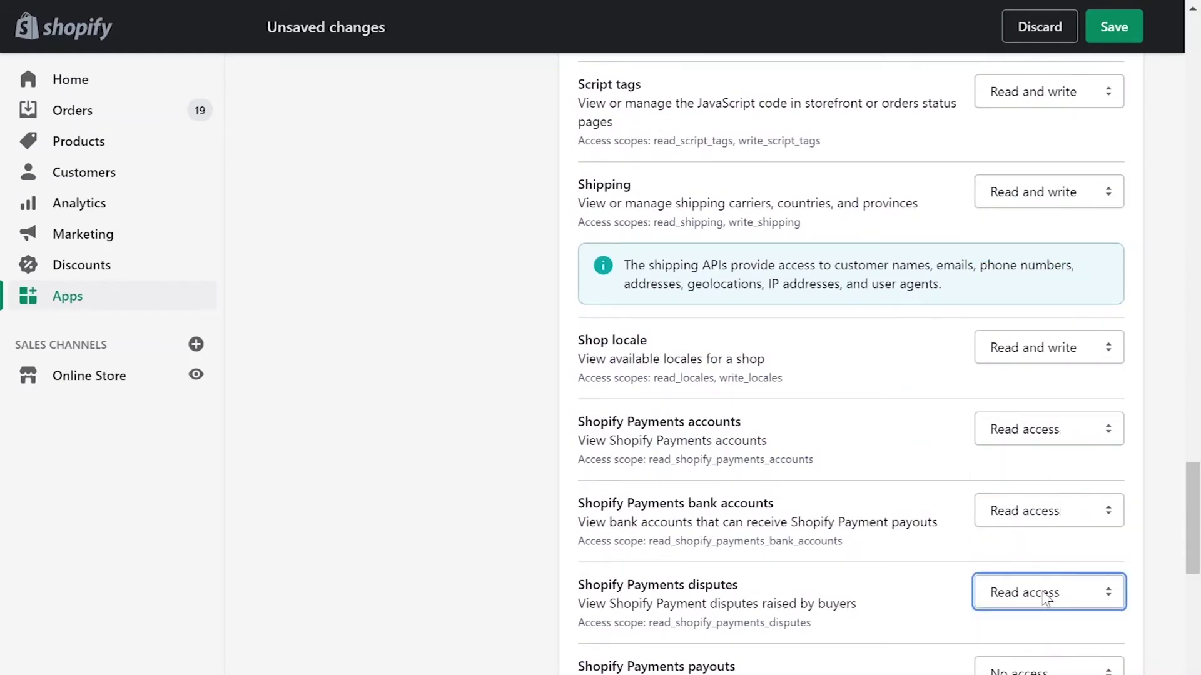
scroll(1032, 592, down, 5)
click(1033, 154)
click(1032, 253)
click(1043, 419)
click(1048, 502)
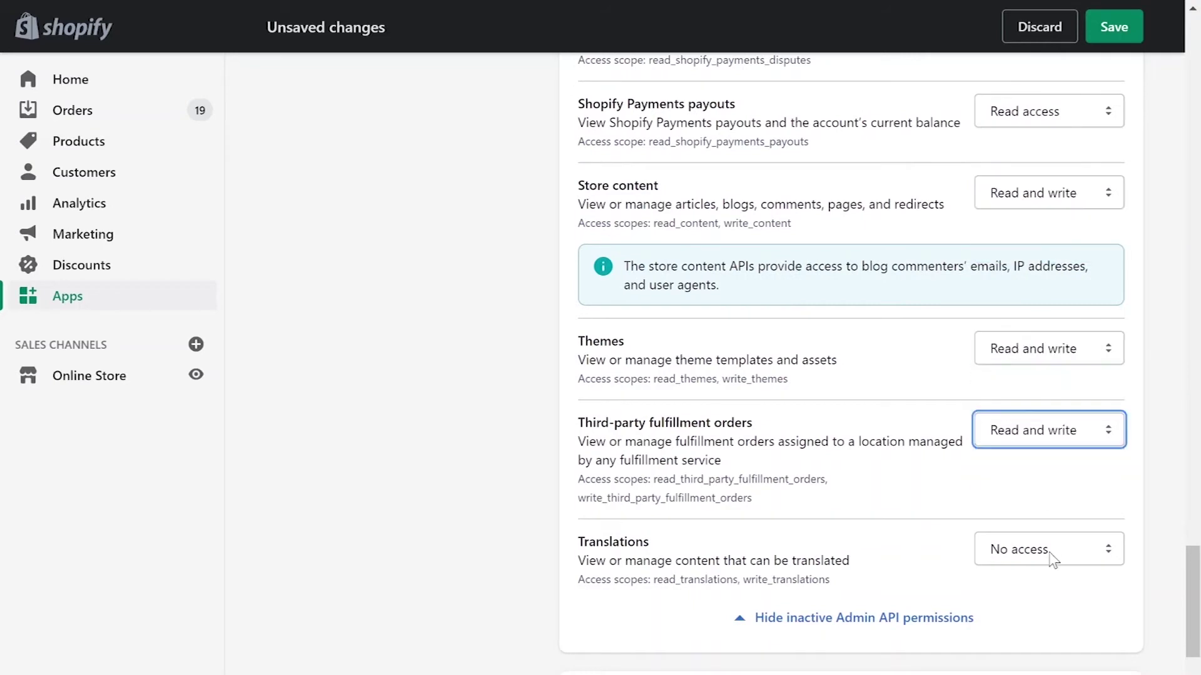
click(1048, 620)
scroll(894, 589, down, 3)
scroll(561, 532, down, 3)
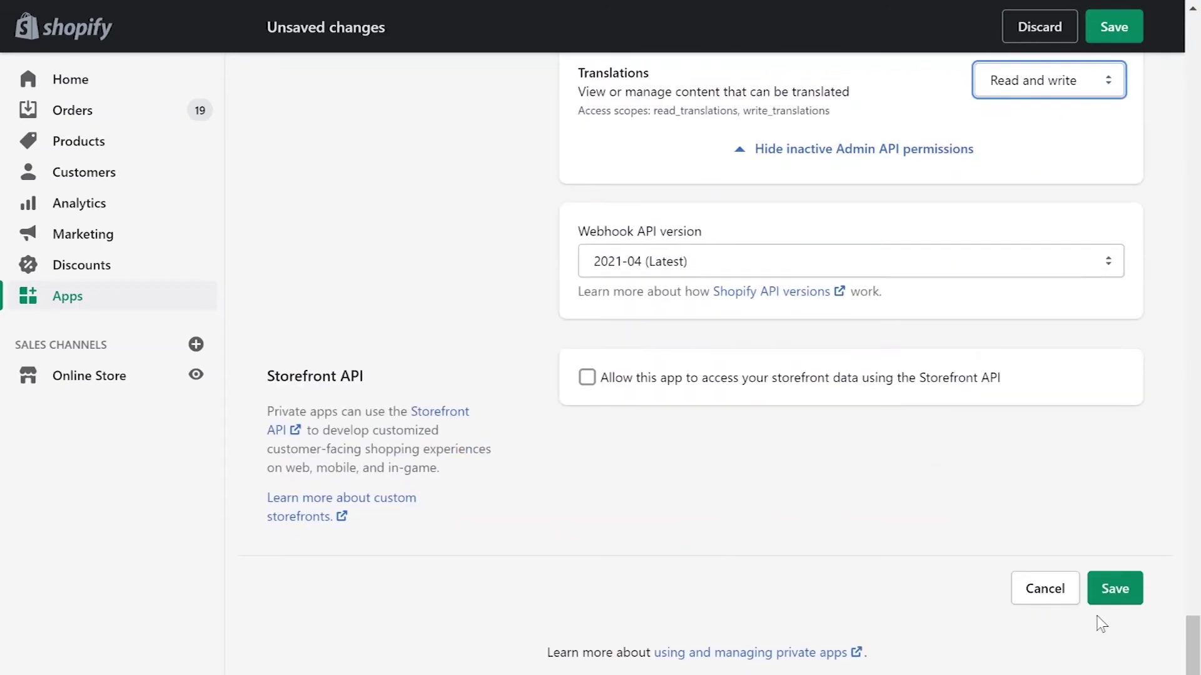
click(1112, 587)
click(845, 514)
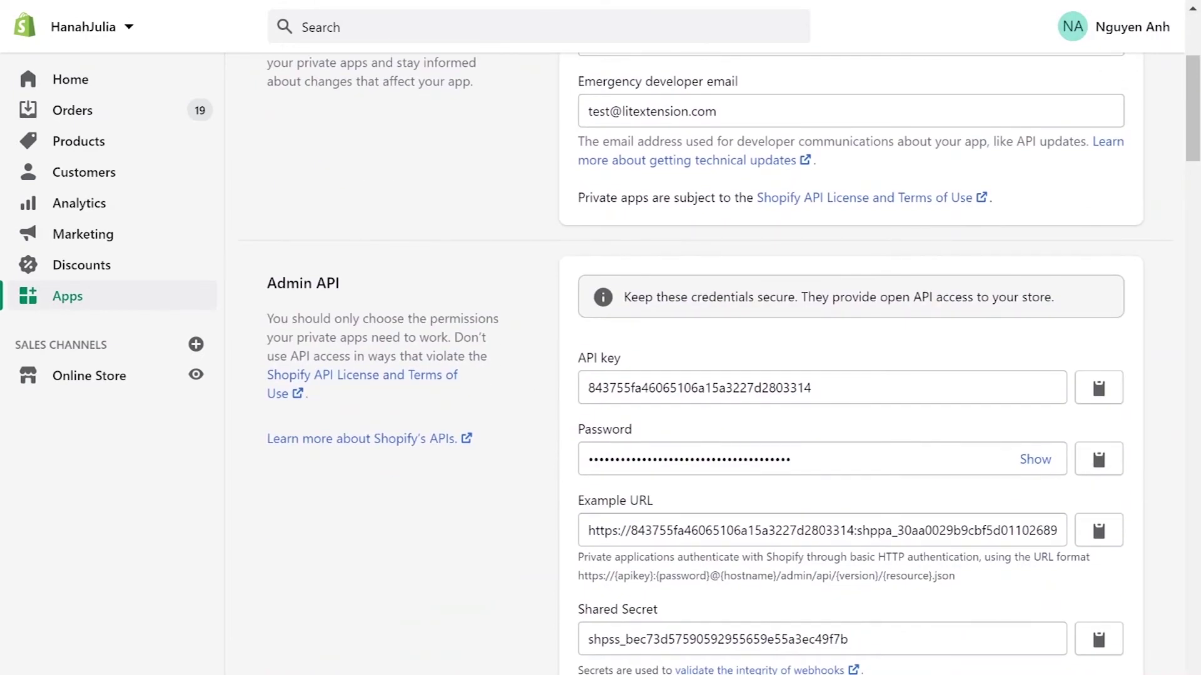
Step: Show the LitExtension private app's Admin API password and copy it
click(1035, 459)
click(1098, 460)
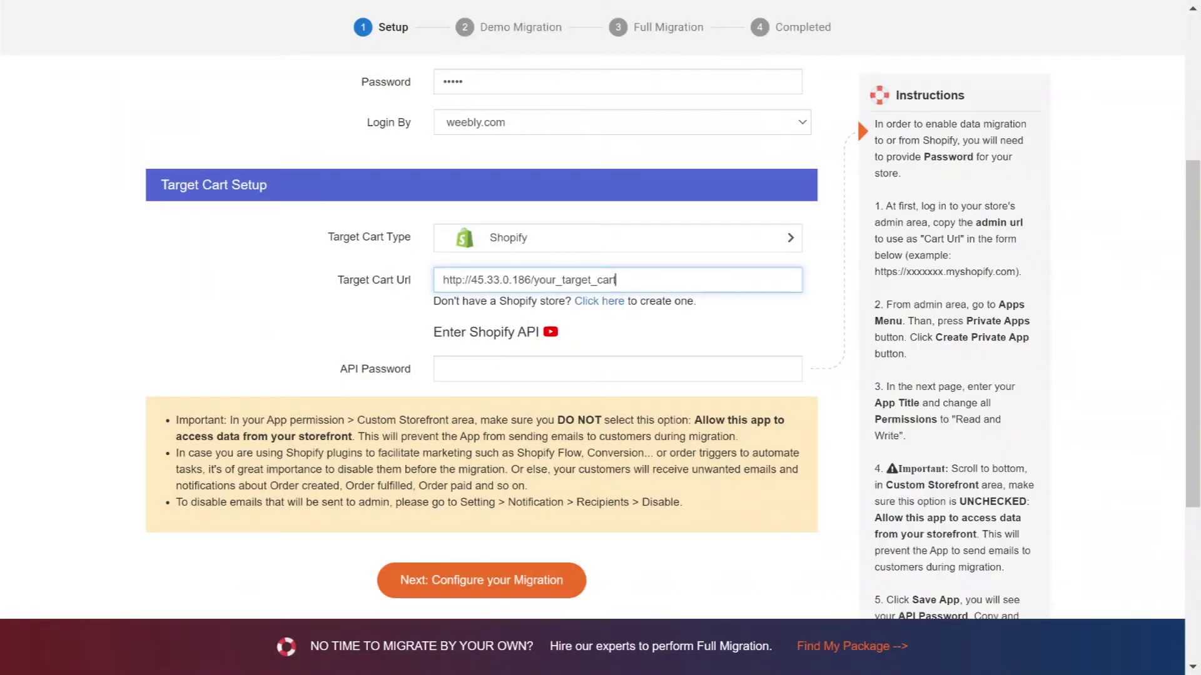
Step: Paste the Shopify API password into LitExtension and continue to migration configuration
click(511, 369)
key(ctrl+v)
click(235, 397)
scroll(234, 397, down, 2)
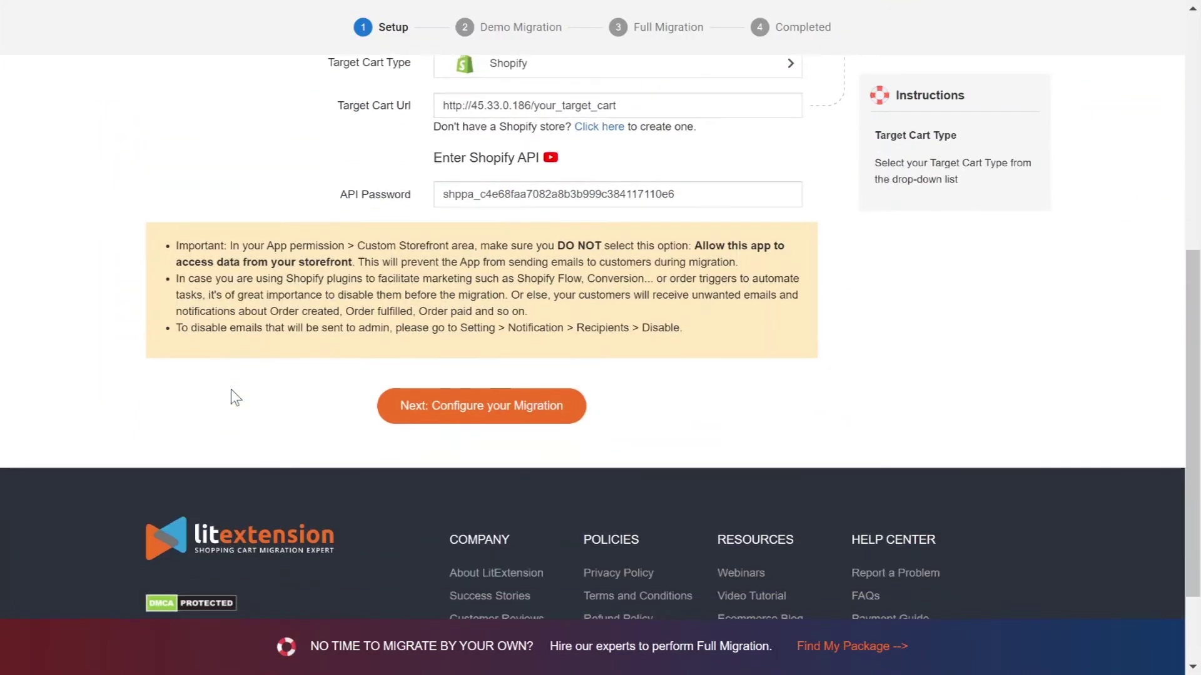
click(445, 417)
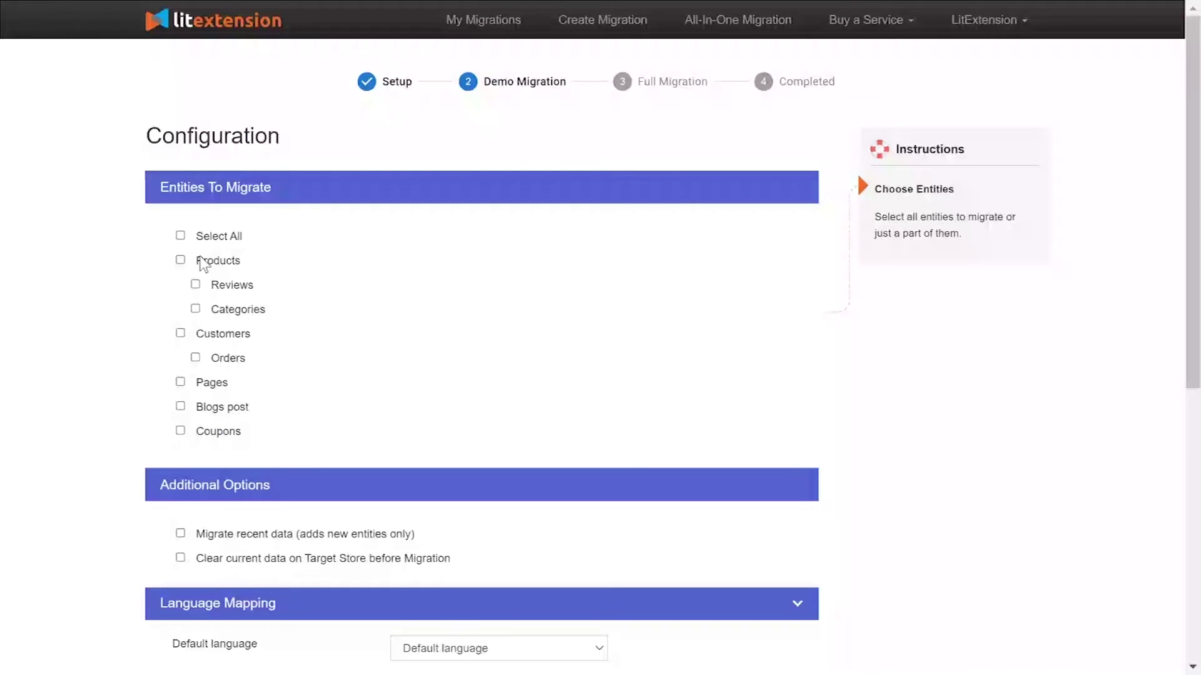
Step: Select Products and Customers so all eight entity types, including reviews and orders, are checked
click(202, 266)
click(206, 334)
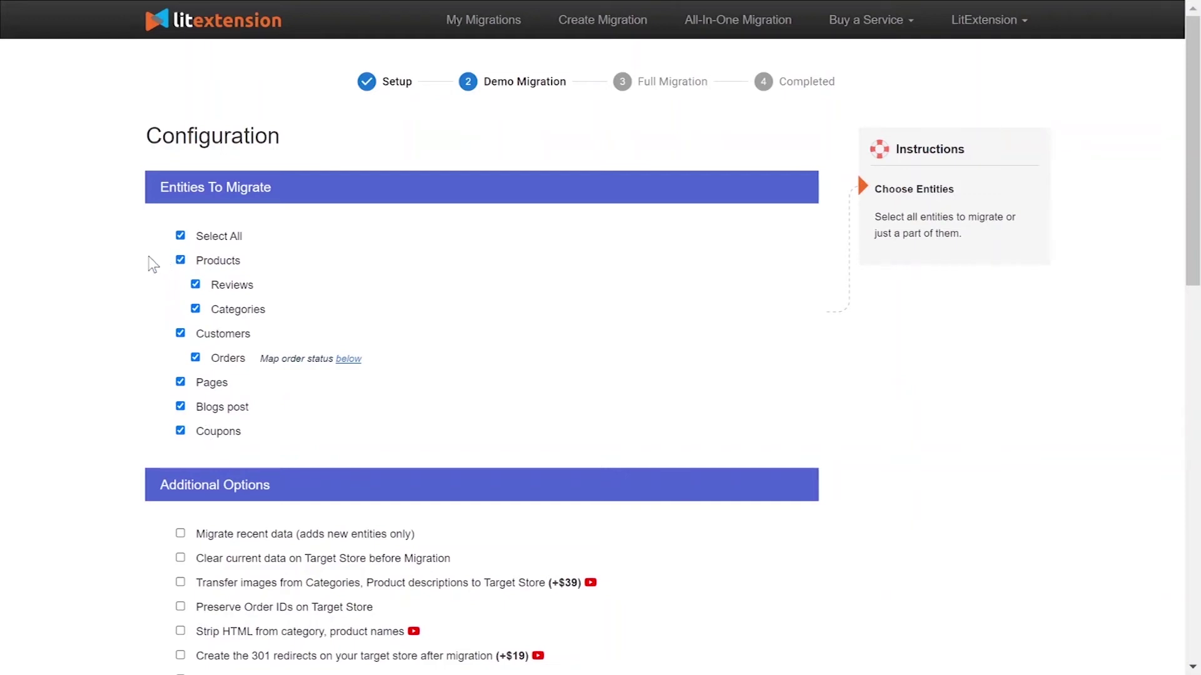
scroll(153, 264, down, 1)
scroll(154, 264, down, 2)
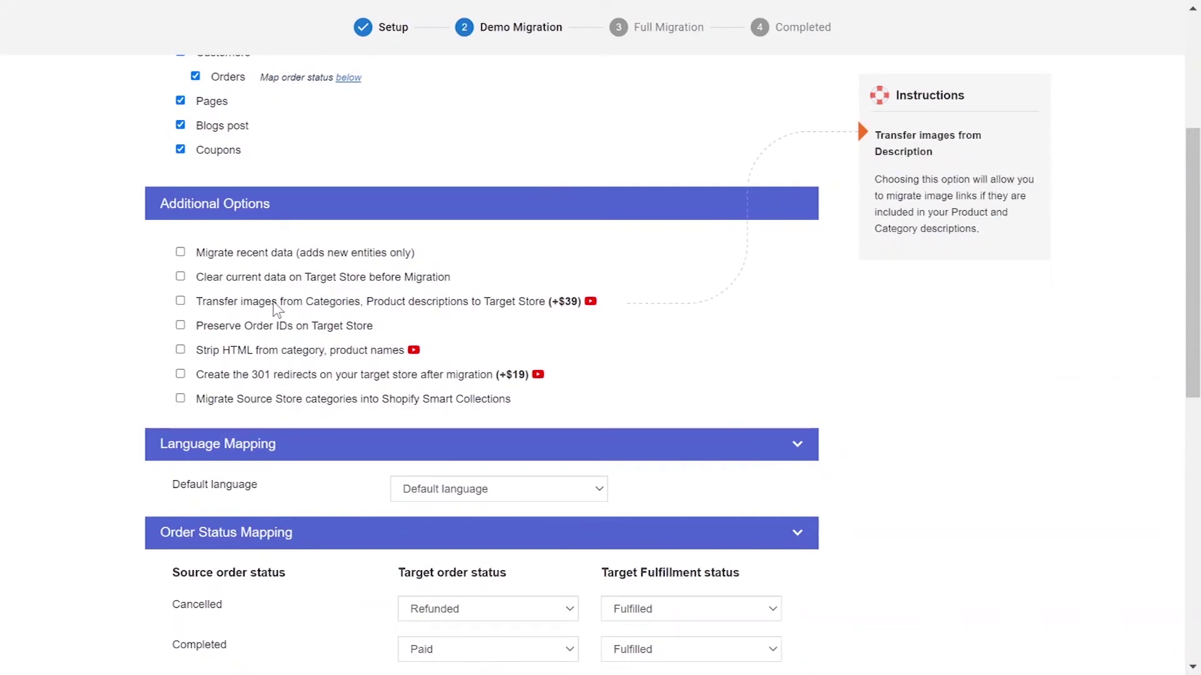
mouse_move(353, 674)
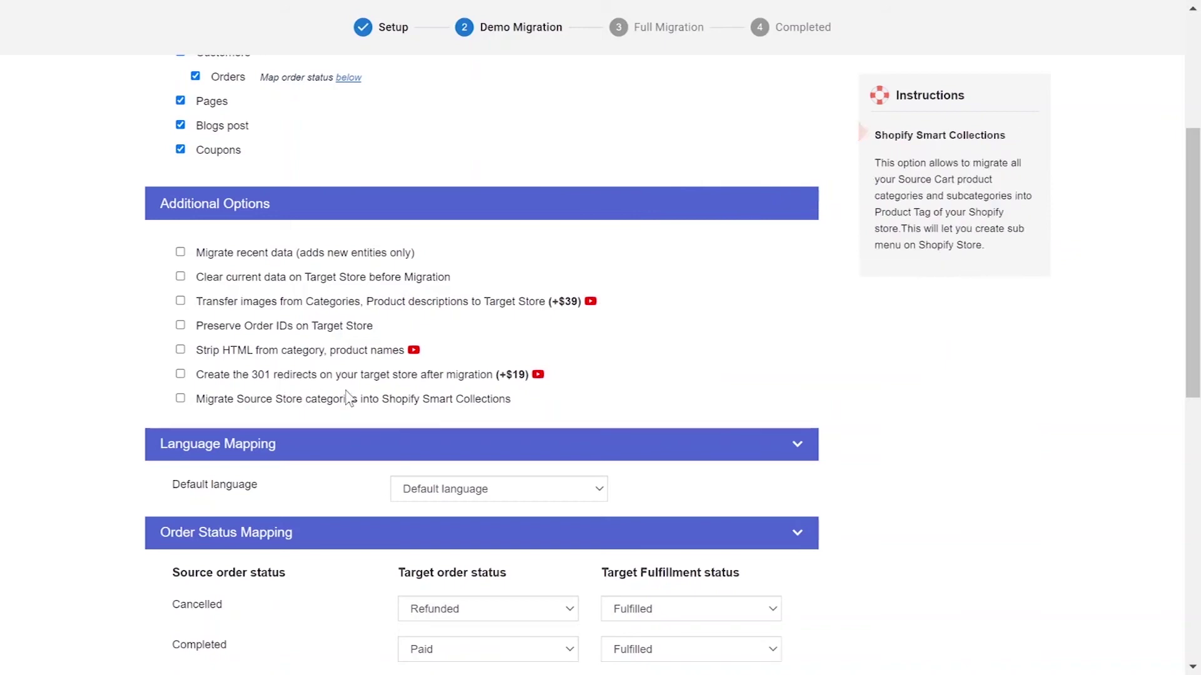
click(538, 375)
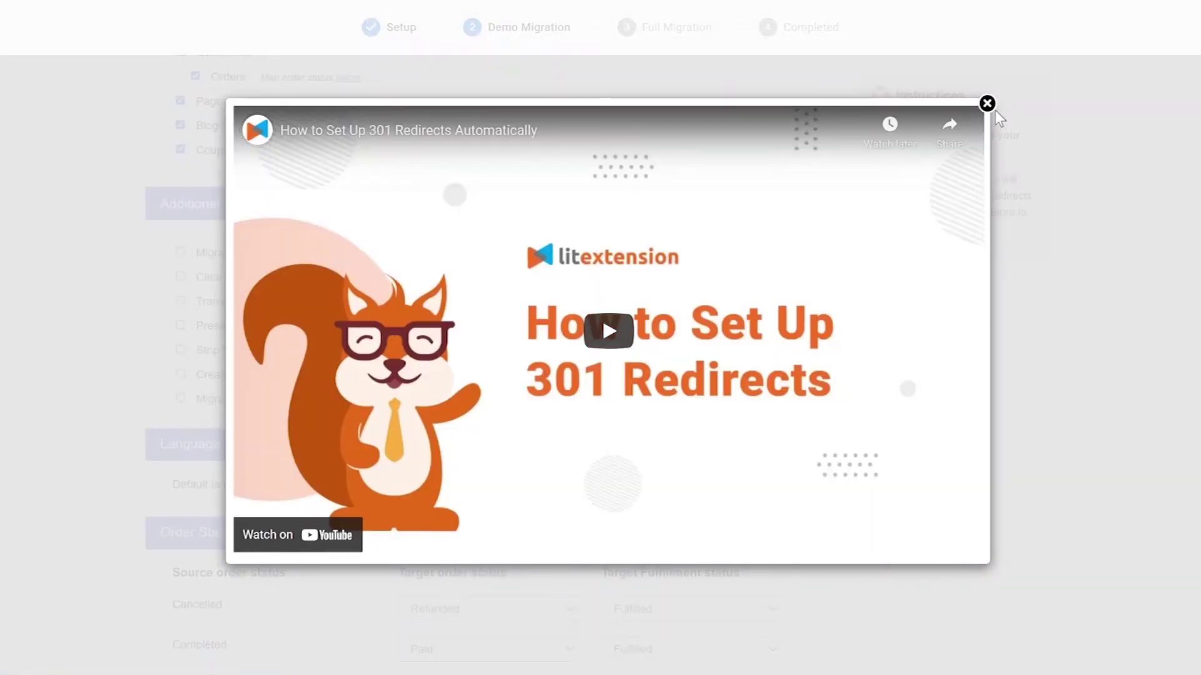
click(987, 104)
click(415, 350)
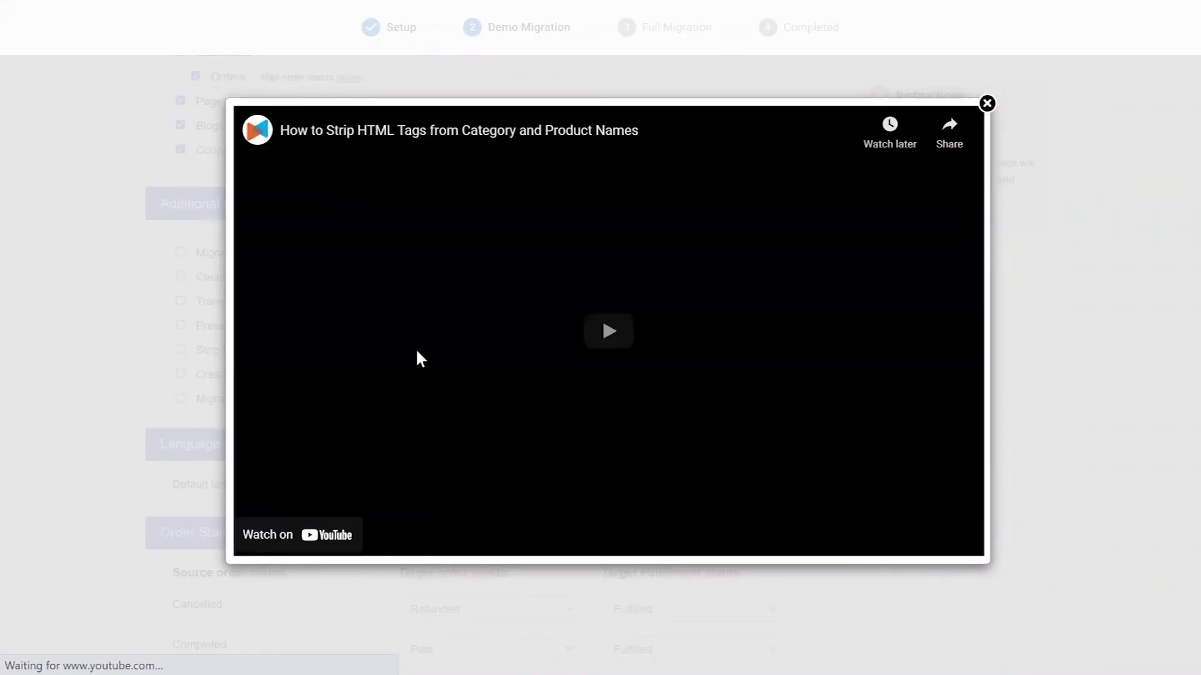
Step: Close the Strip HTML tutorial and map Cancelled orders to Refunded and Unfulfilled, keeping Completed as Paid
click(988, 104)
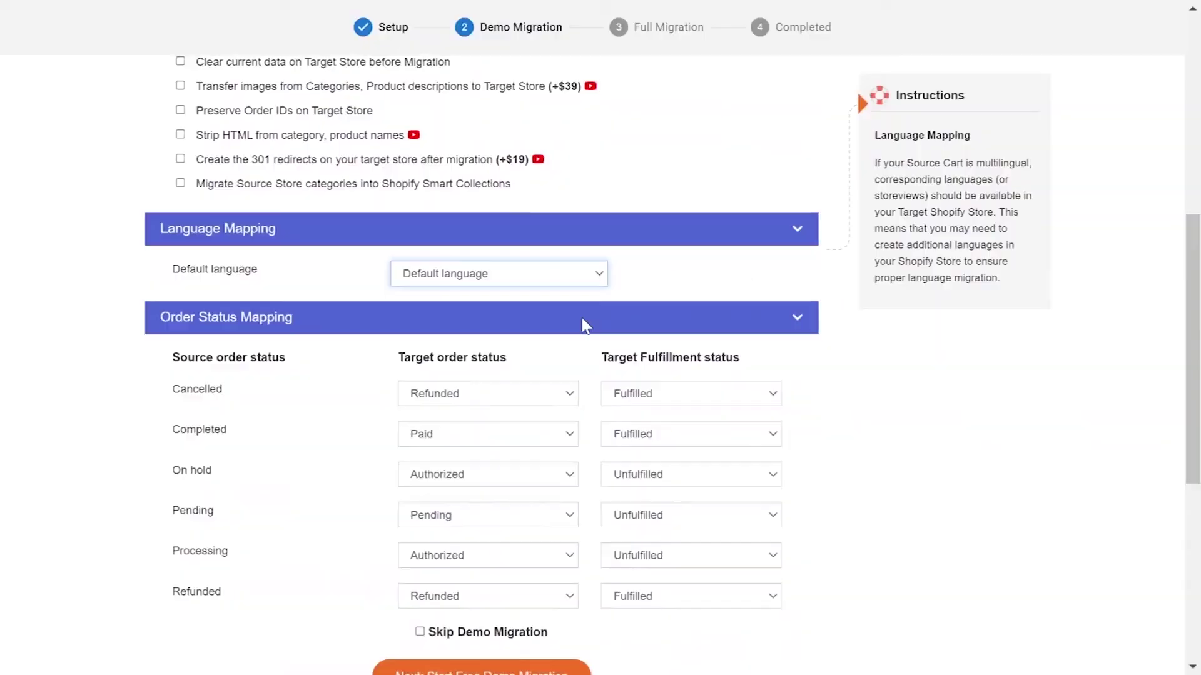
scroll(600, 338, down, 1)
click(488, 327)
click(672, 327)
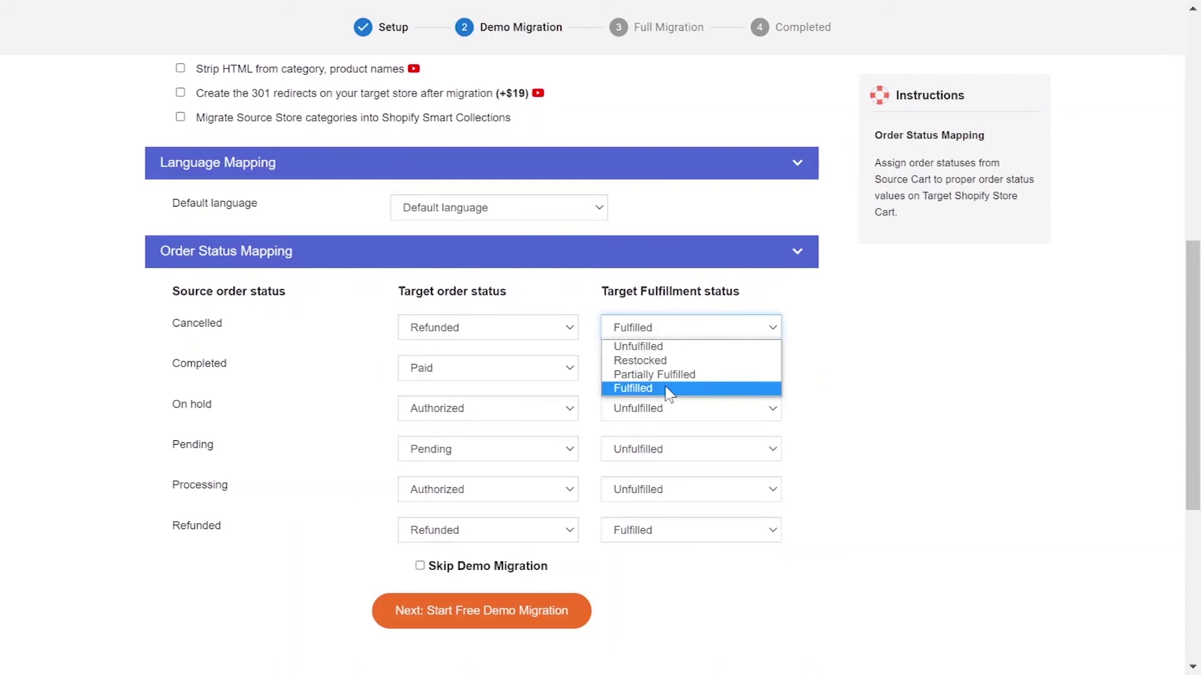
click(670, 344)
click(488, 368)
click(489, 401)
click(670, 369)
click(670, 433)
Step: Map On hold to Pending, keep Pending unchanged, and set Processing to Authorized and Partially Fulfilled
click(521, 419)
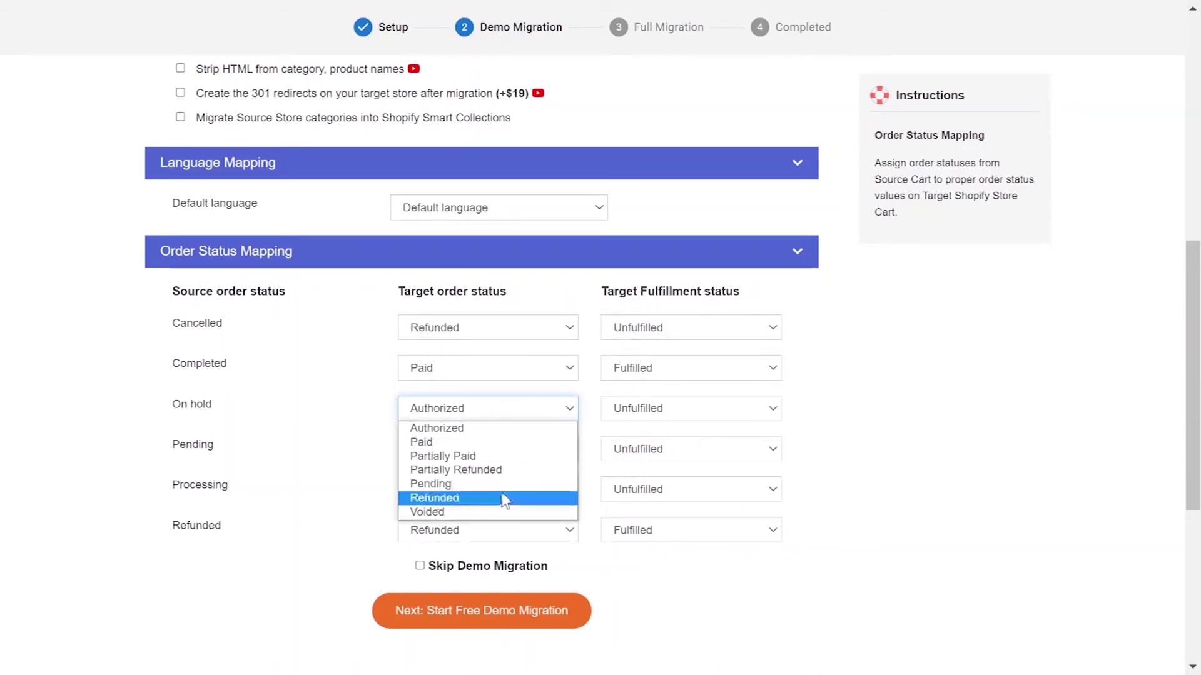
click(498, 485)
click(691, 410)
click(657, 427)
click(493, 449)
click(504, 525)
click(692, 448)
click(638, 469)
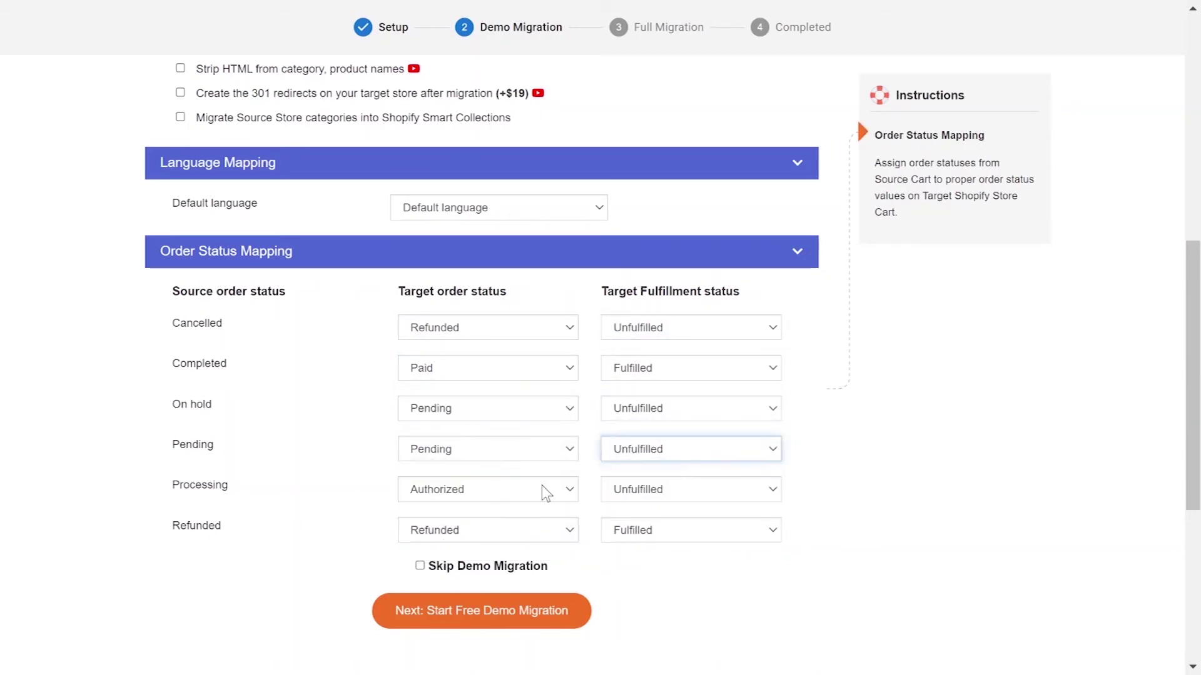
click(542, 489)
click(542, 509)
click(691, 489)
click(654, 536)
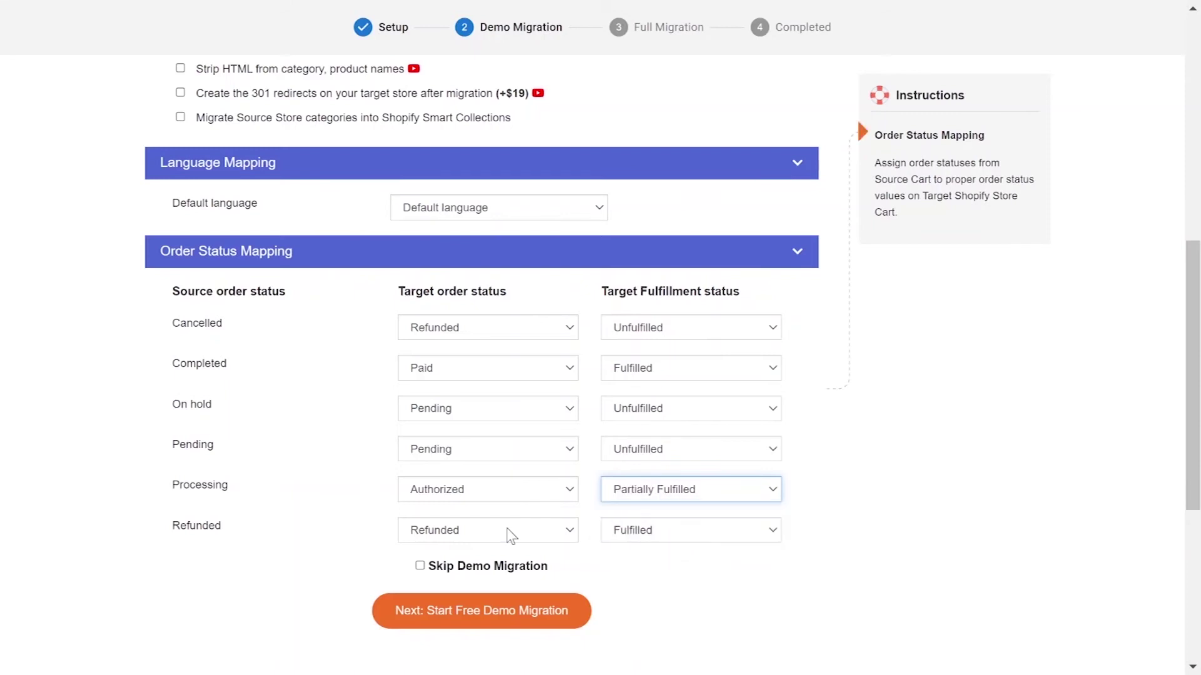
click(635, 591)
scroll(636, 589, down, 1)
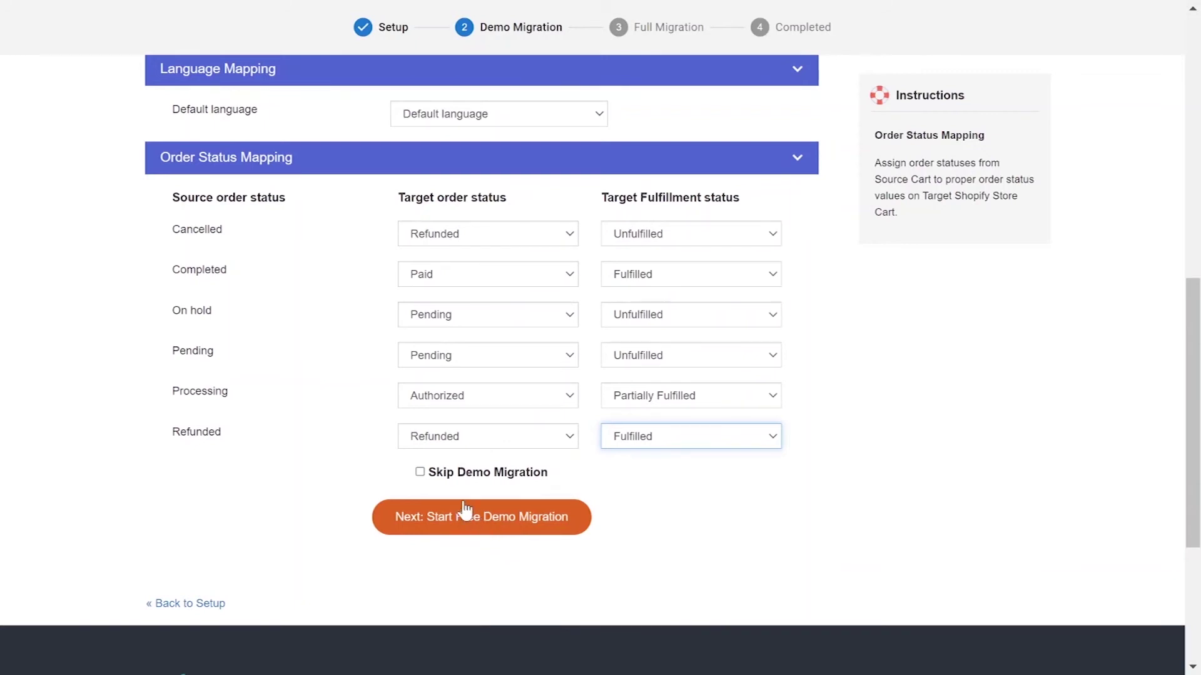
Step: Skip the demo migration and launch the full Weebly-to-Shopify migration
click(421, 474)
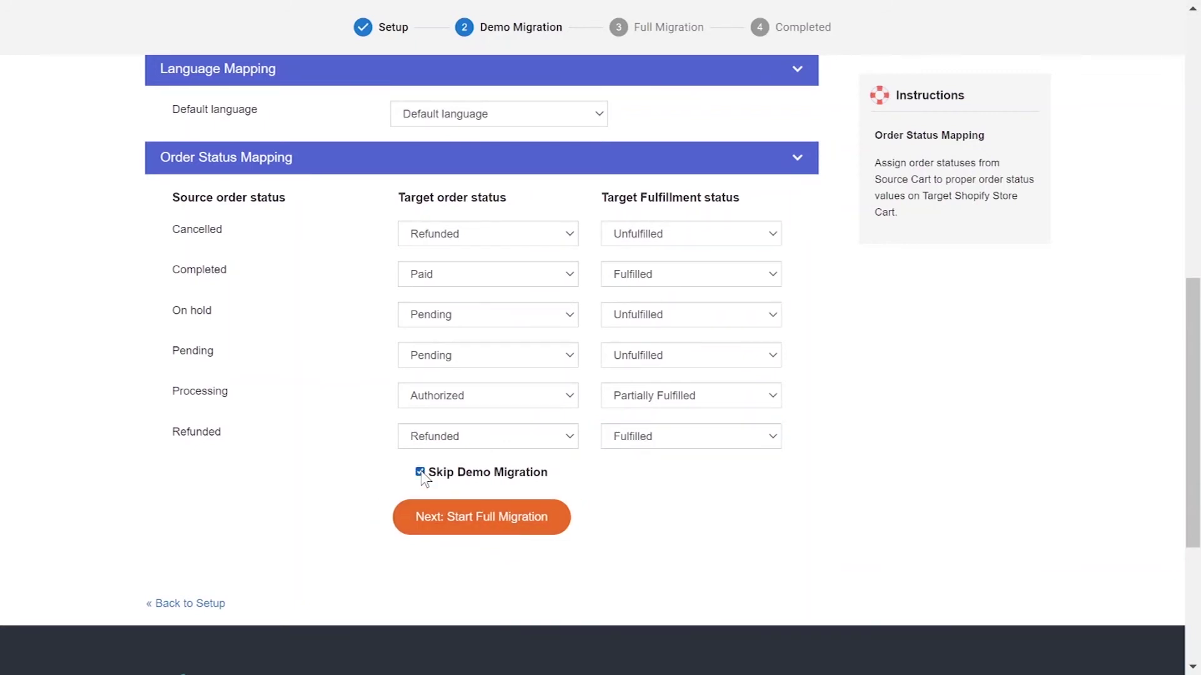
click(448, 537)
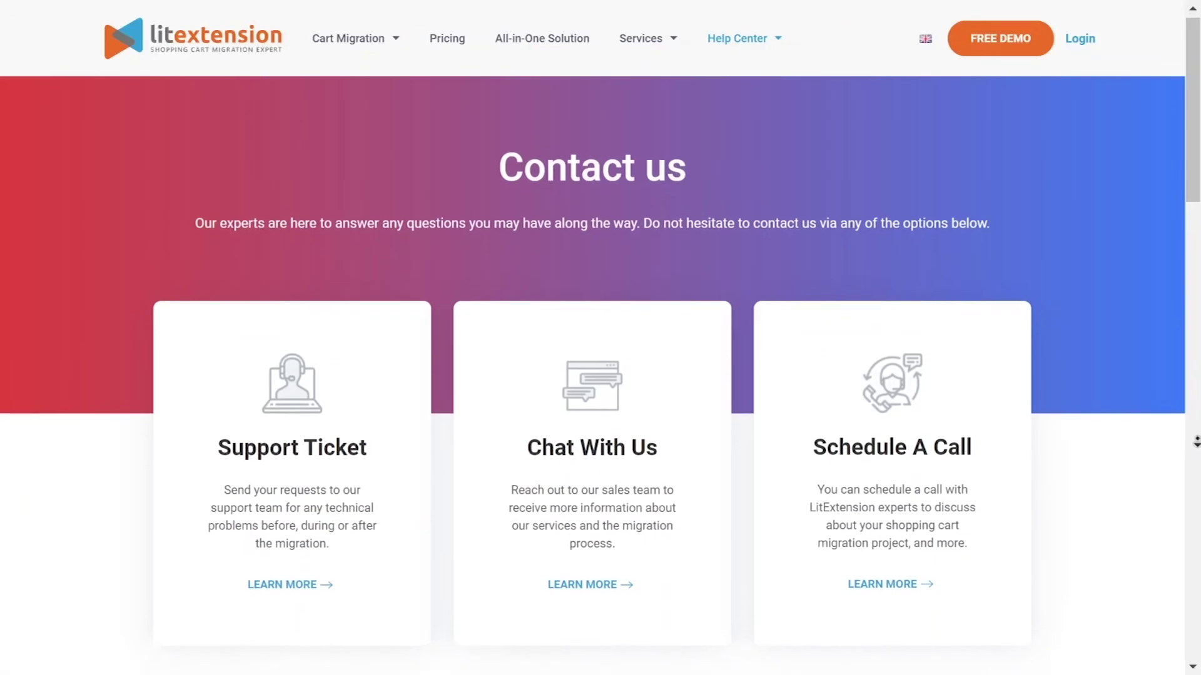
scroll(1197, 454, down, 2)
scroll(1197, 455, down, 4)
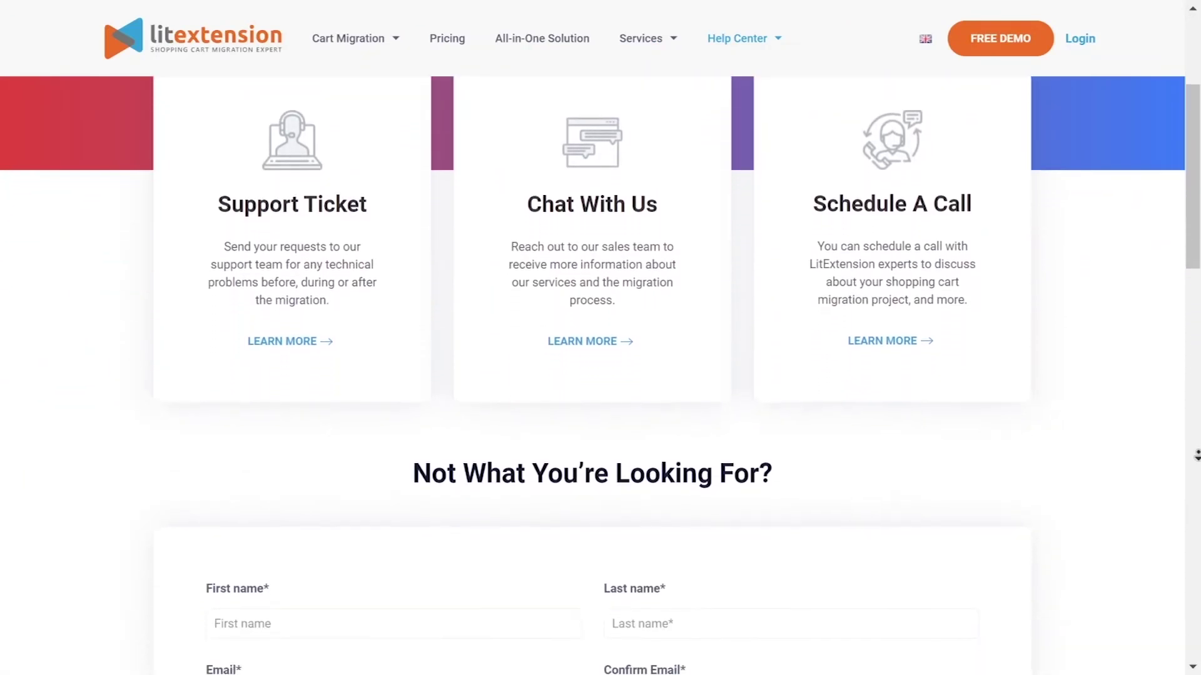
scroll(1198, 455, down, 1)
scroll(1197, 455, down, 1)
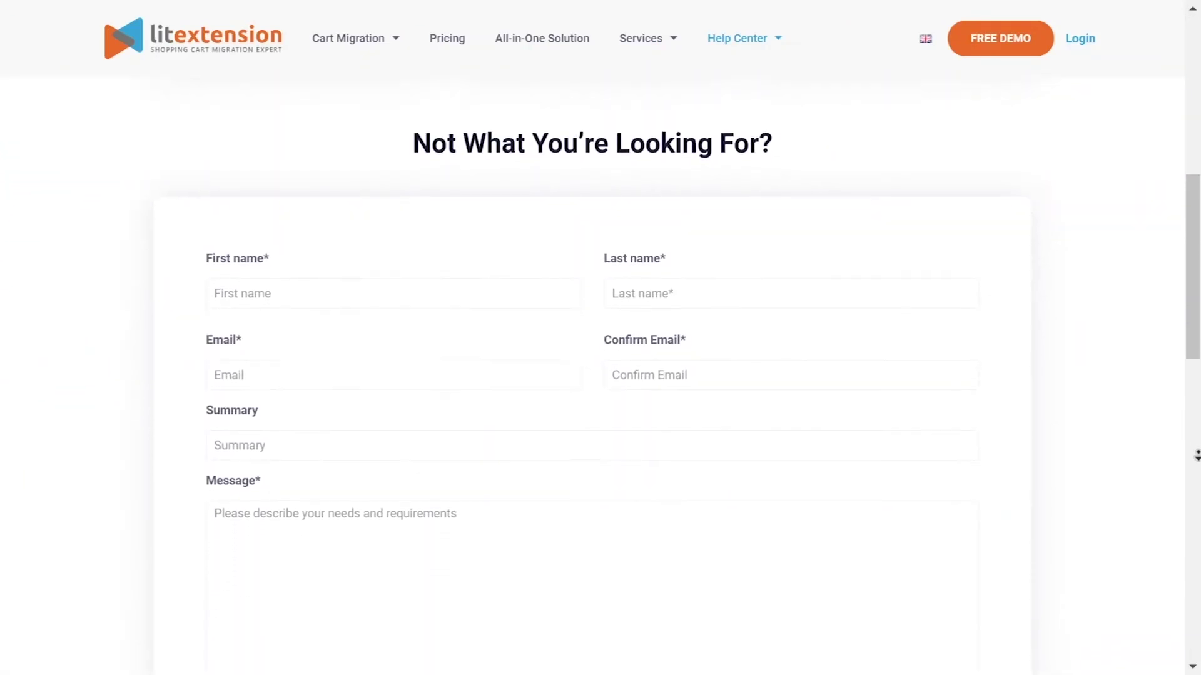